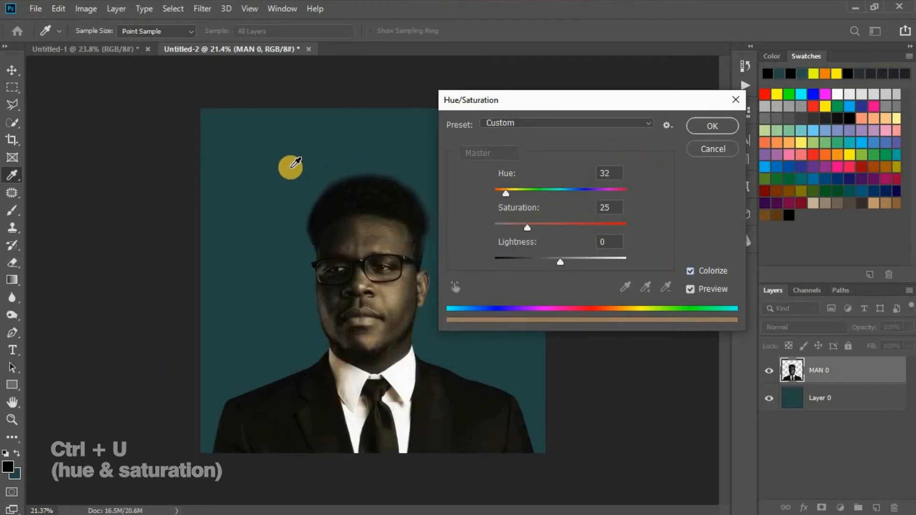
# - Colorize the MAN 0 layer with Hue/Saturation using hue 176, saturation 11 and lightness -17
pyautogui.click(454, 175)
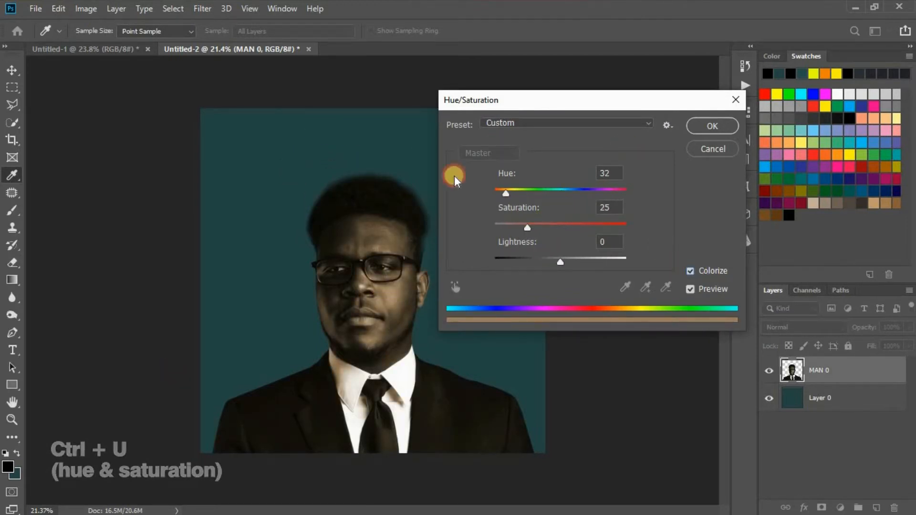
pyautogui.moveTo(527, 225); pyautogui.dragTo(513, 231)
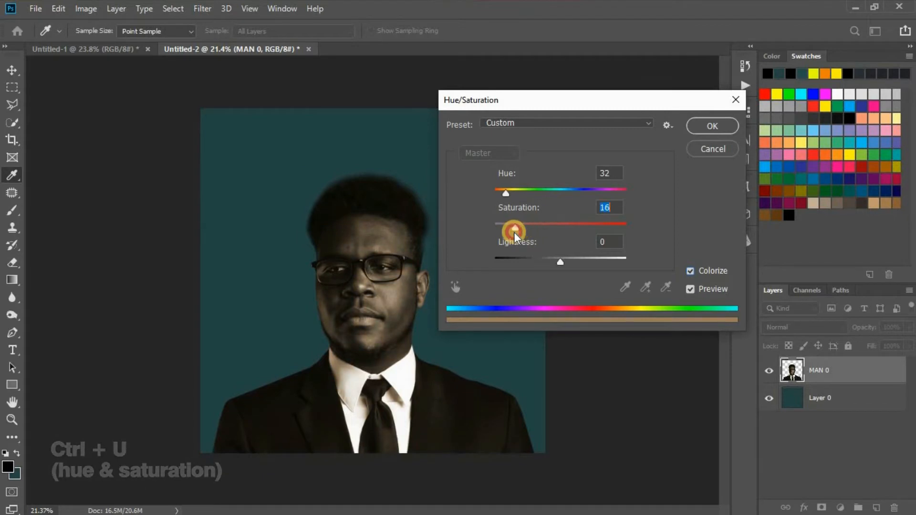
pyautogui.moveTo(506, 192); pyautogui.dragTo(559, 193)
pyautogui.click(518, 224)
pyautogui.moveTo(514, 228); pyautogui.dragTo(507, 230)
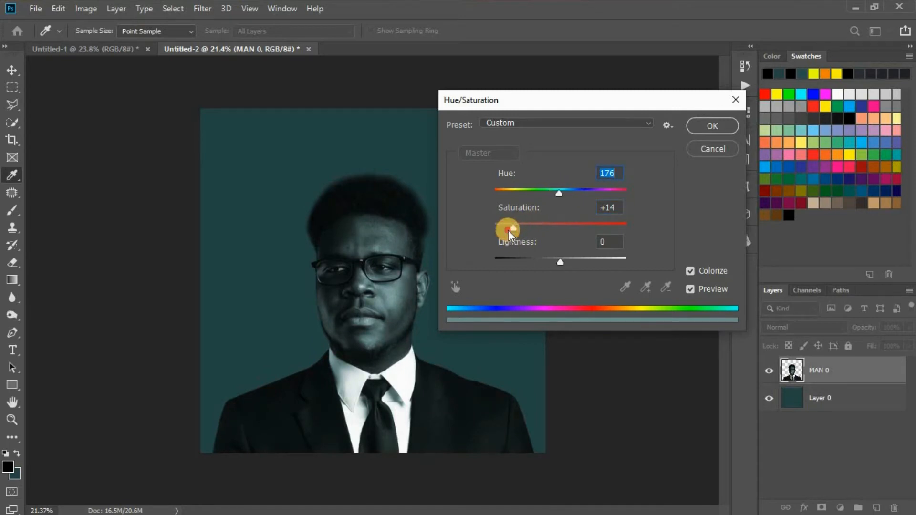
pyautogui.moveTo(550, 263); pyautogui.dragTo(549, 259)
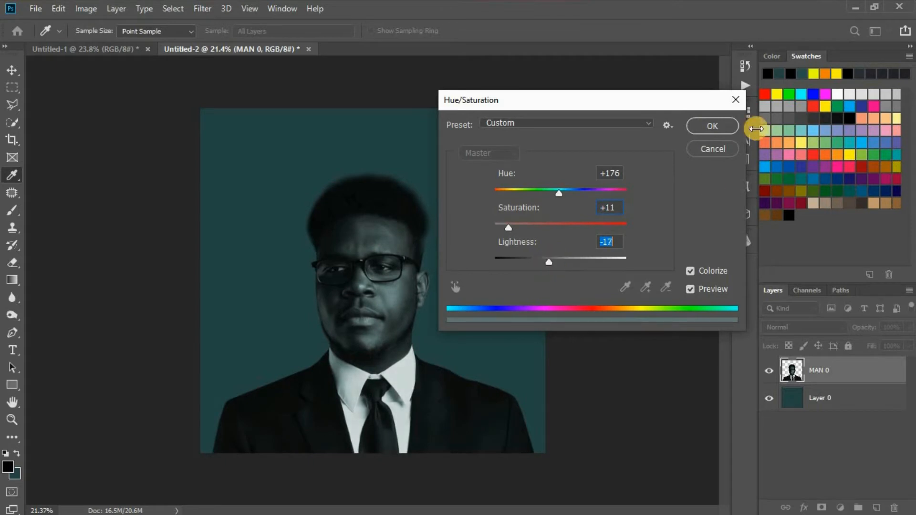
pyautogui.click(730, 126)
# - Duplicate the MAN 0 layer as MAN 1
pyautogui.press('v')
pyautogui.rightClick(815, 374)
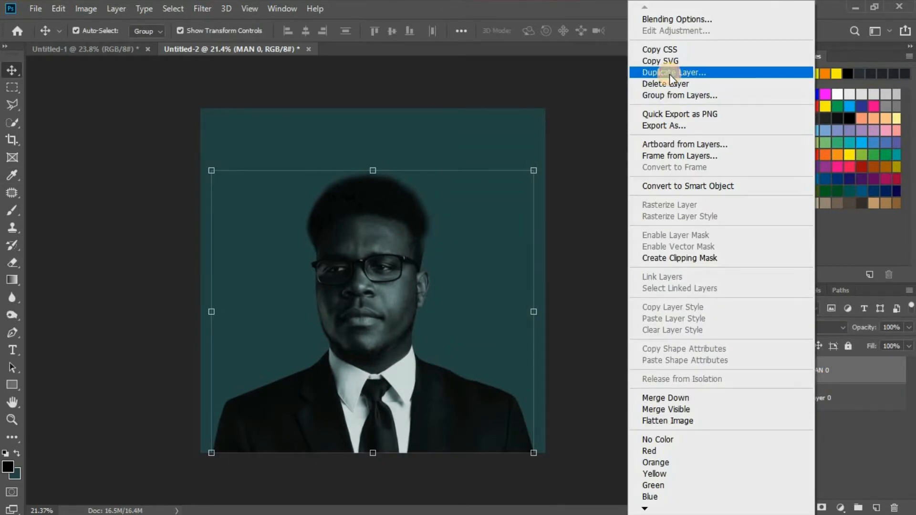
pyautogui.click(668, 73)
pyautogui.write('MAN 1')
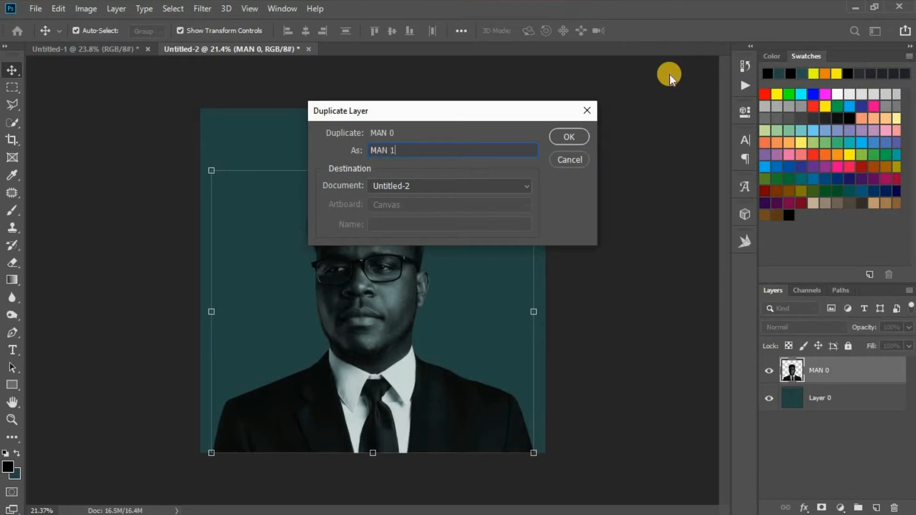
pyautogui.press('Return')
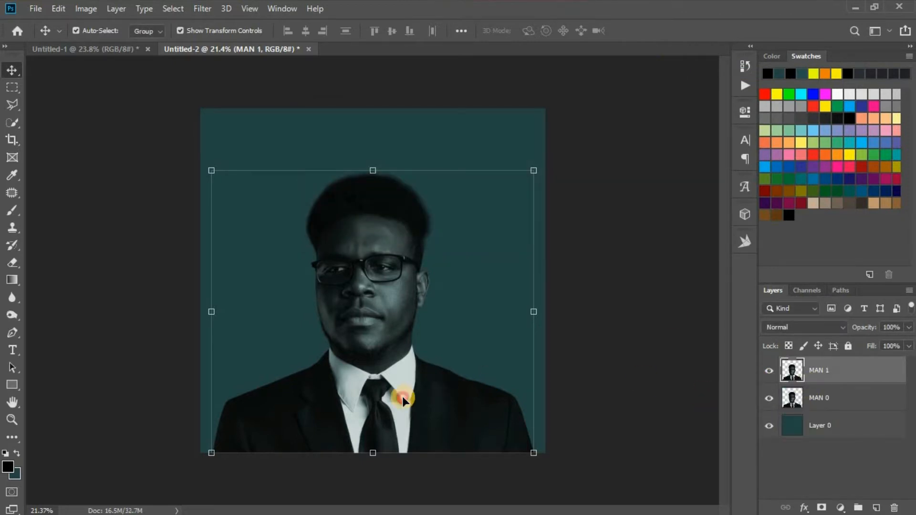
# - Shift the MAN 1 copy horizontally to the right of the original portrait and lower its opacity to 65%
pyautogui.moveTo(403, 400); pyautogui.dragTo(447, 399)
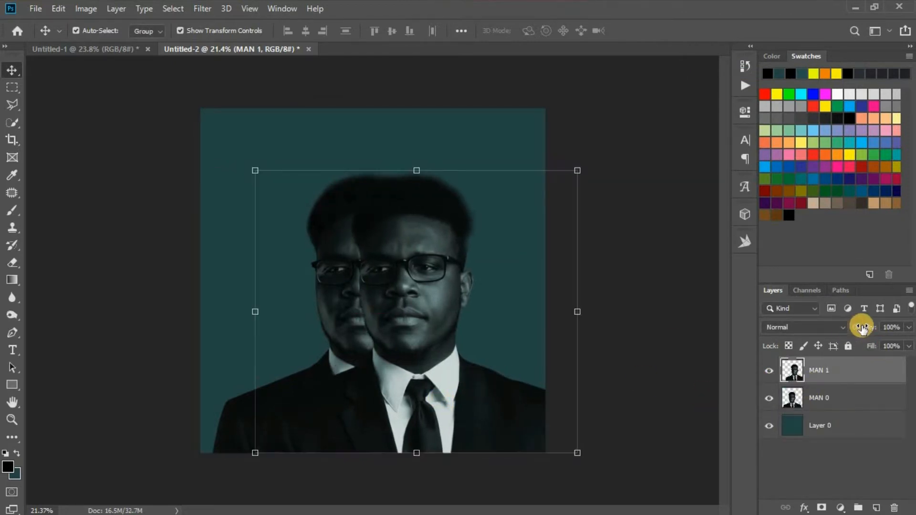
pyautogui.moveTo(847, 333); pyautogui.dragTo(840, 332)
pyautogui.moveTo(445, 409); pyautogui.dragTo(444, 410)
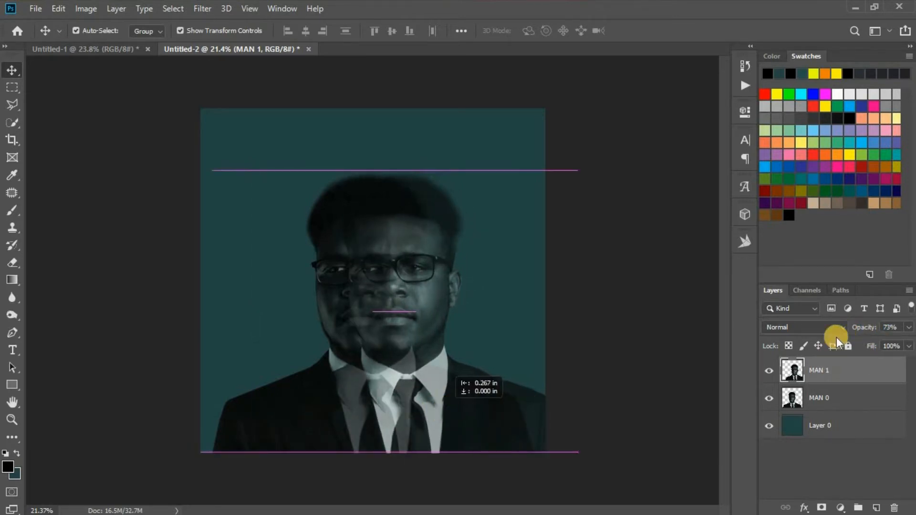
pyautogui.moveTo(853, 328); pyautogui.dragTo(854, 327)
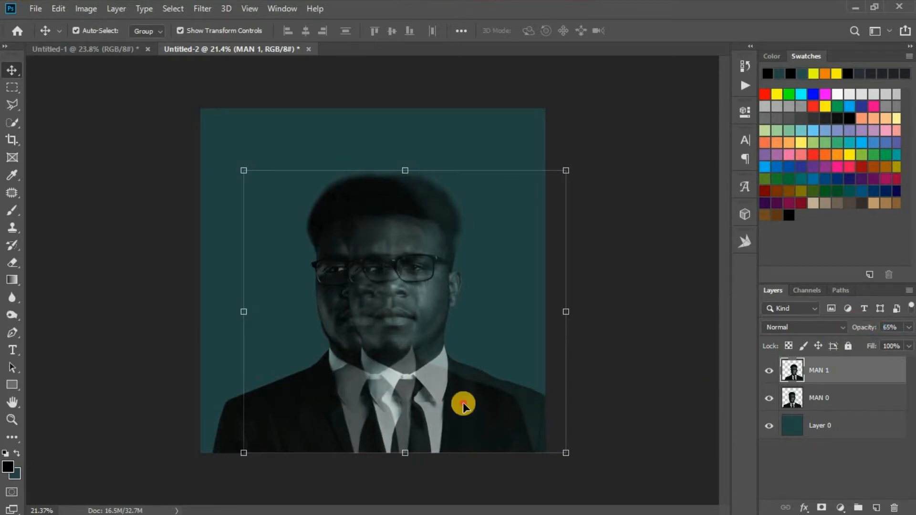
pyautogui.moveTo(457, 408)
pyautogui.mouseDown()
pyautogui.moveTo(527, 425)
pyautogui.moveTo(428, 419)
pyautogui.moveTo(441, 414)
pyautogui.mouseUp()
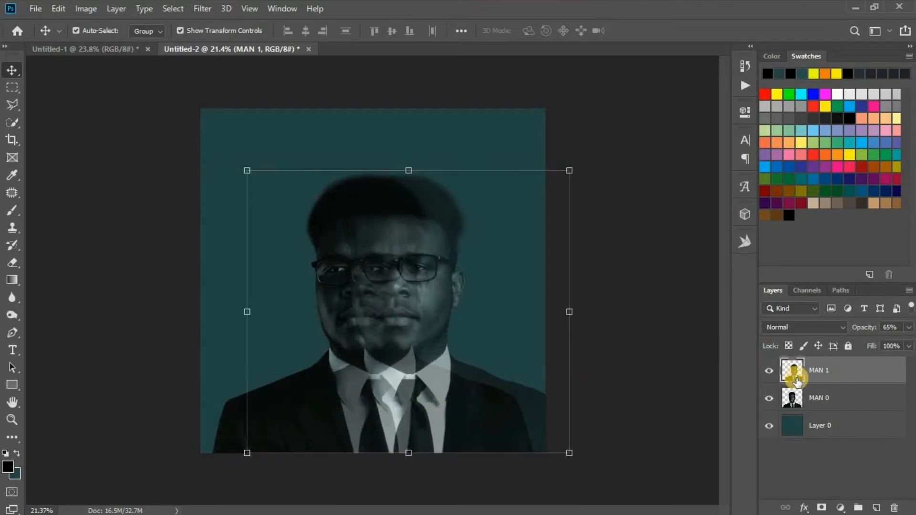
# - Duplicate the MAN 1 layer as MAN 2 and move the copy about 1.31 in to the left
pyautogui.rightClick(839, 360)
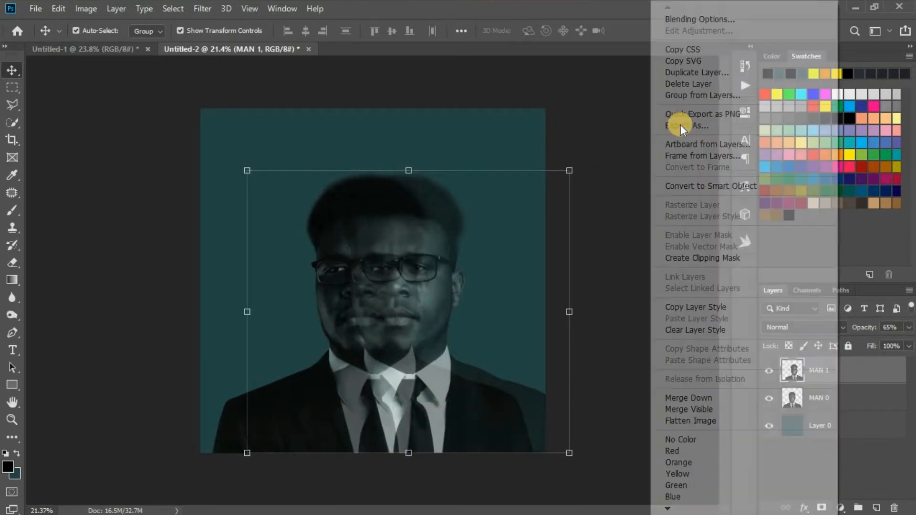
pyautogui.click(697, 72)
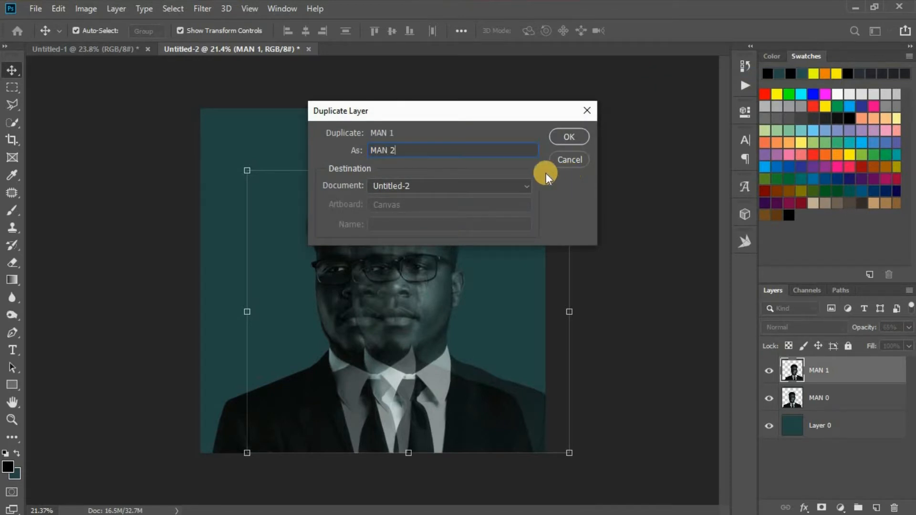
pyautogui.write('MAN 2')
pyautogui.click(550, 139)
pyautogui.moveTo(443, 424); pyautogui.dragTo(394, 431)
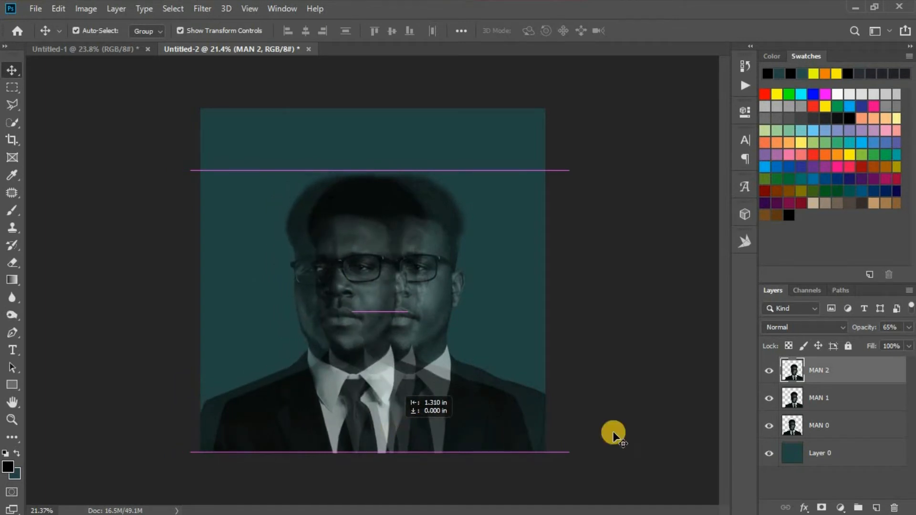
# - Set the MAN 1 and MAN 2 layers to 43% opacity with Normal blending, and merge the two layers
pyautogui.keyDown('shift'); pyautogui.click(847, 399); pyautogui.keyUp('shift')
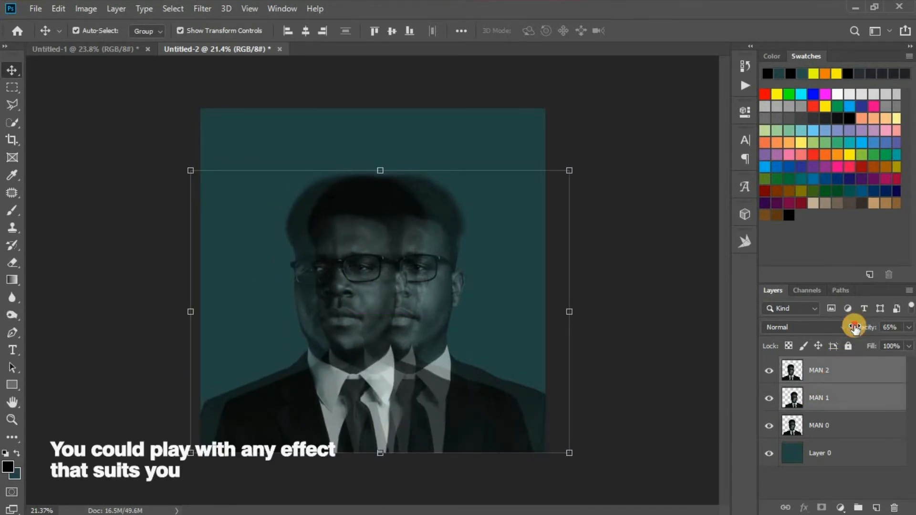
pyautogui.moveTo(854, 328); pyautogui.dragTo(806, 328)
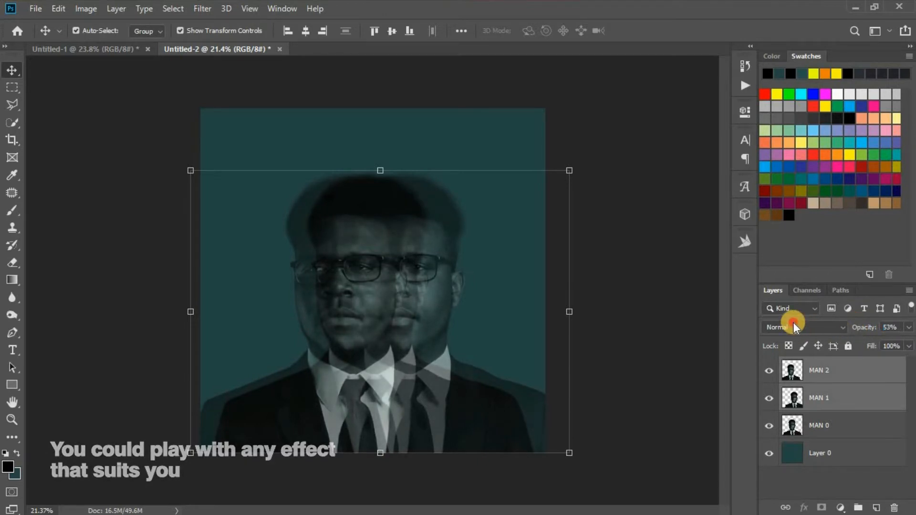
pyautogui.click(794, 325)
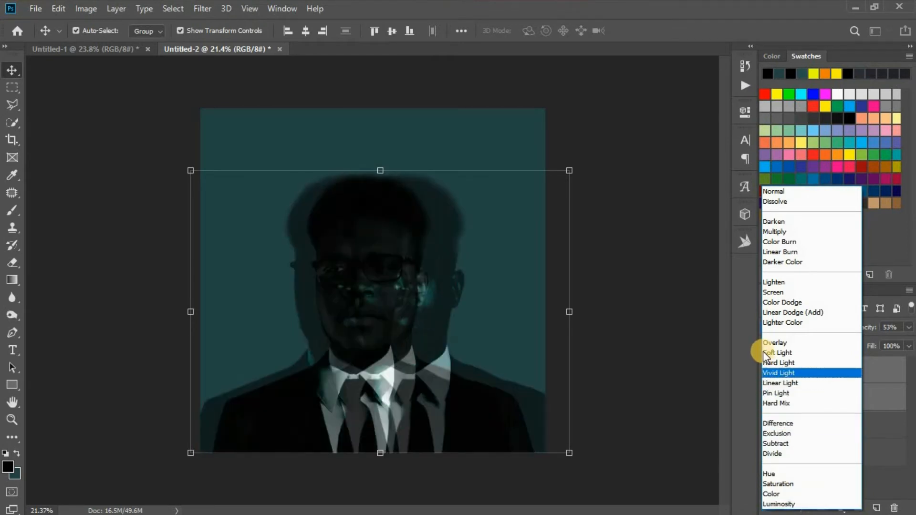
pyautogui.click(775, 191)
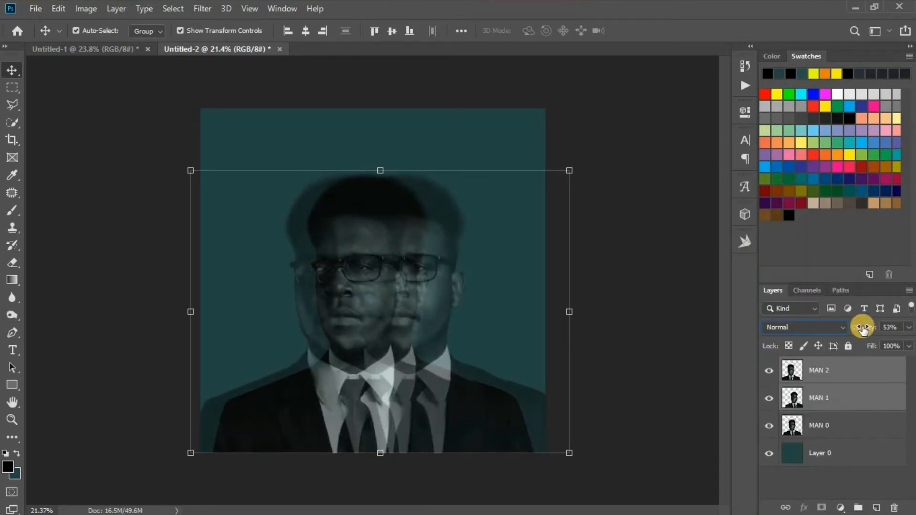
pyautogui.moveTo(855, 329); pyautogui.dragTo(854, 329)
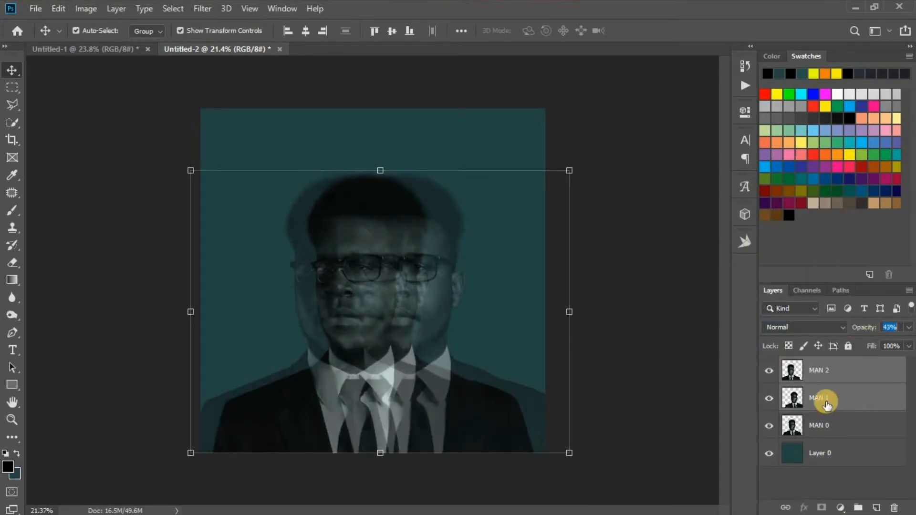
pyautogui.rightClick(824, 407)
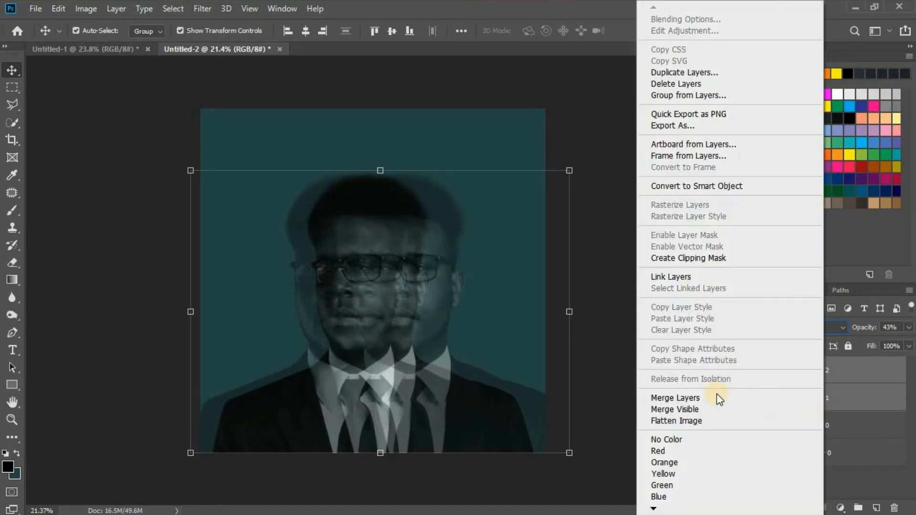
pyautogui.click(716, 395)
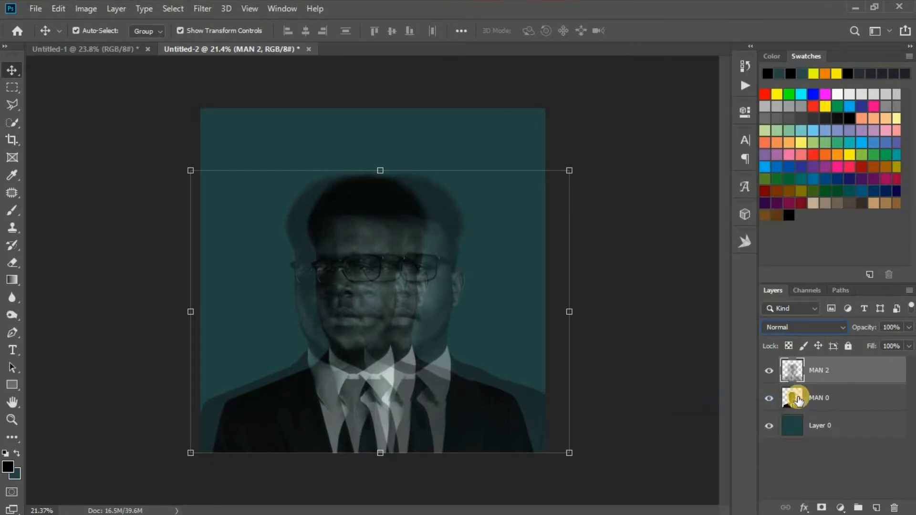
# - Select the man's whole silhouette on the MAN 0 layer with the Quick Selection tool
pyautogui.click(12, 123)
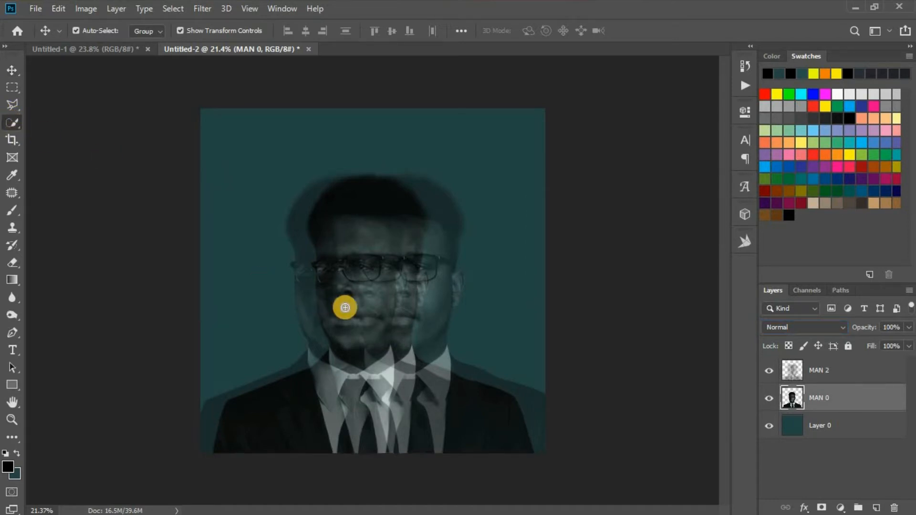
pyautogui.rightClick(364, 298)
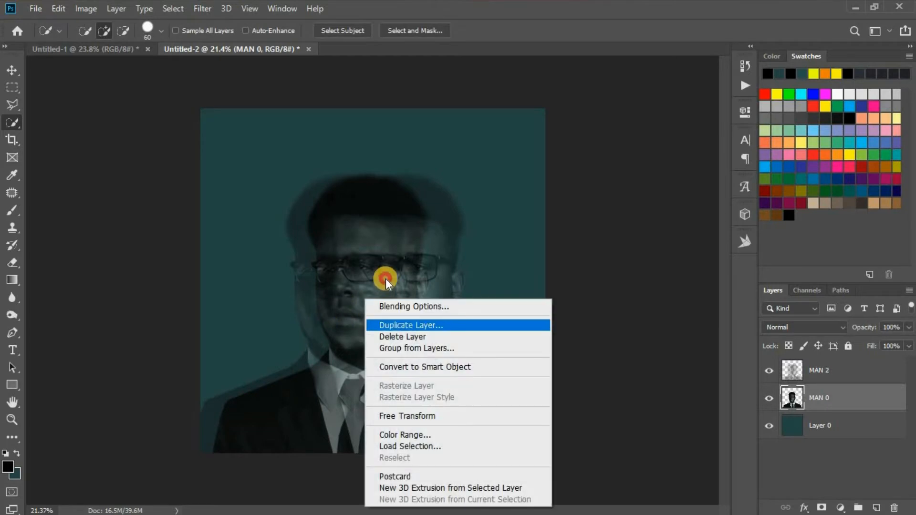
pyautogui.click(385, 278)
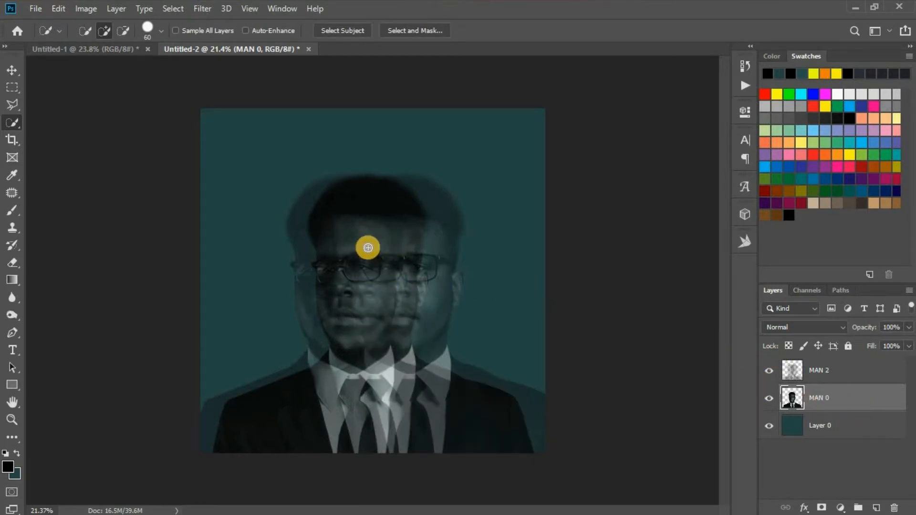
pyautogui.moveTo(366, 248)
pyautogui.mouseDown()
pyautogui.moveTo(366, 382)
pyautogui.moveTo(395, 417)
pyautogui.moveTo(374, 394)
pyautogui.moveTo(462, 435)
pyautogui.moveTo(373, 371)
pyautogui.mouseUp()
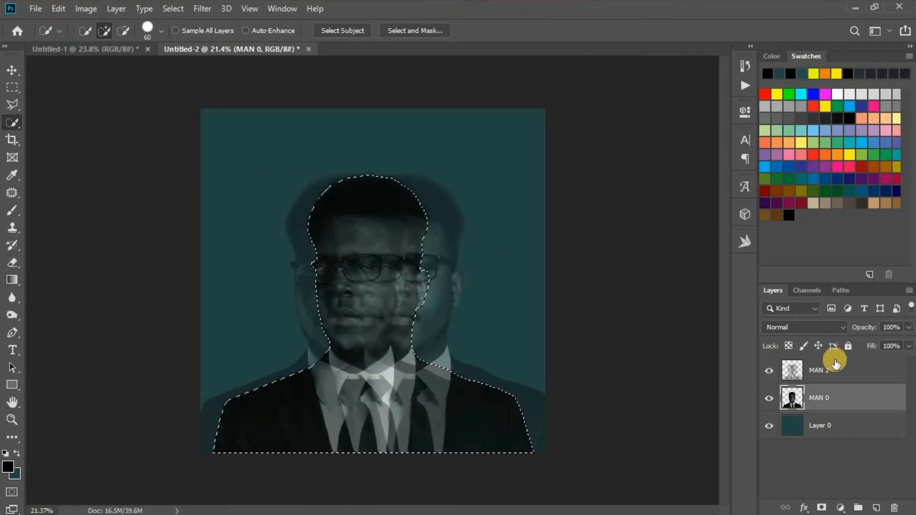
# - Delete the parts of MAN 2 outside the man's silhouette using the inverted selection feathered by 0.4 pixels, and deselect
pyautogui.click(821, 374)
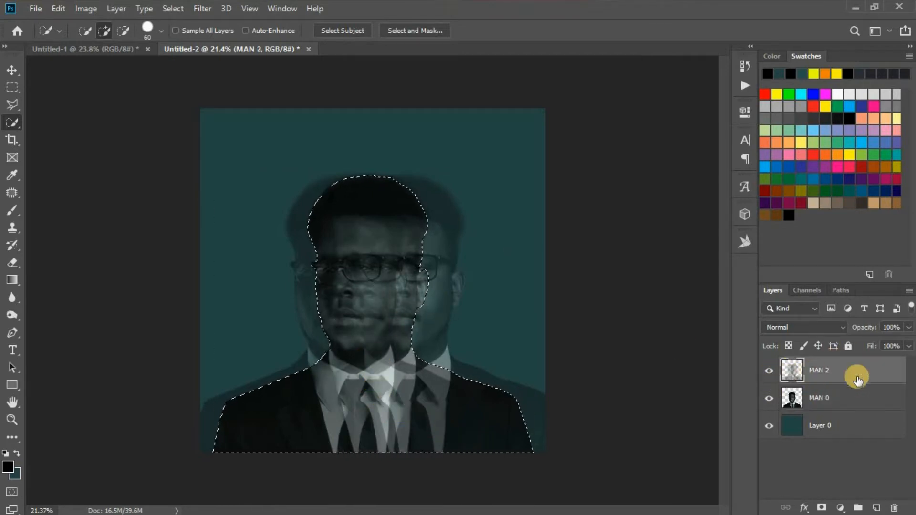
pyautogui.rightClick(365, 276)
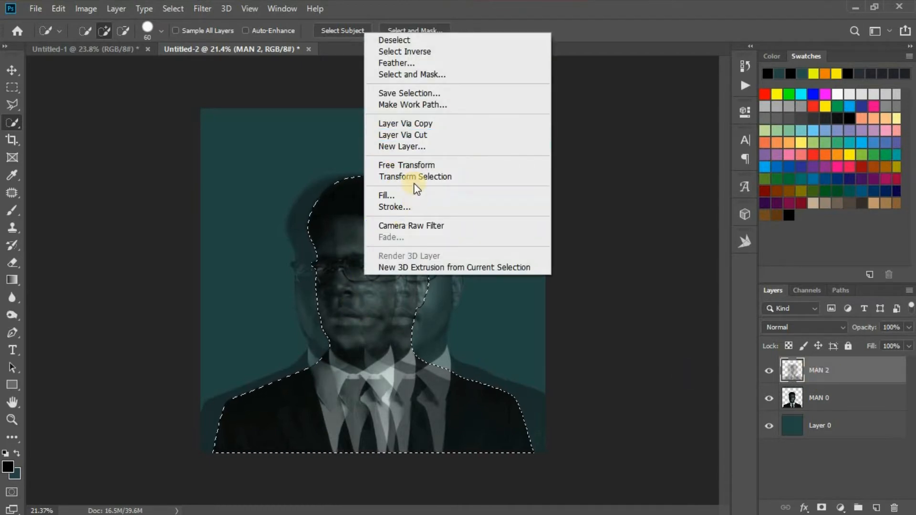
pyautogui.click(411, 53)
pyautogui.rightClick(435, 230)
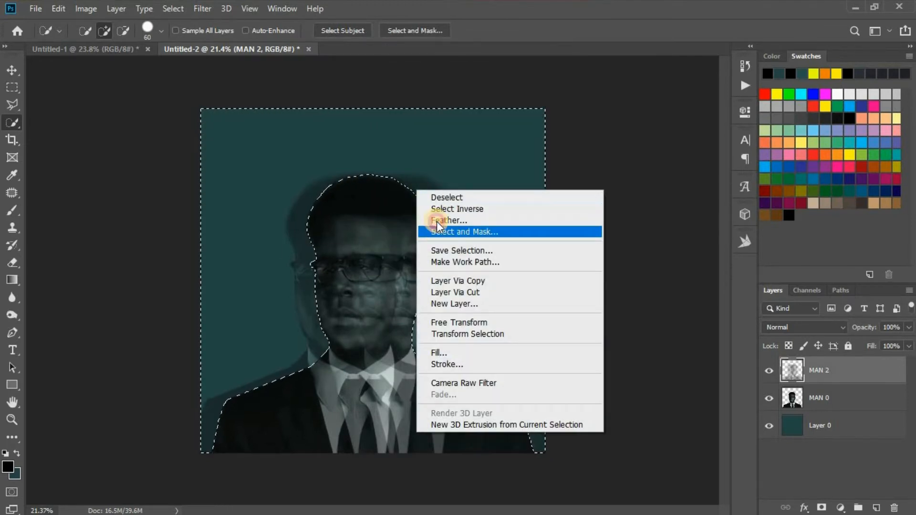
pyautogui.click(436, 221)
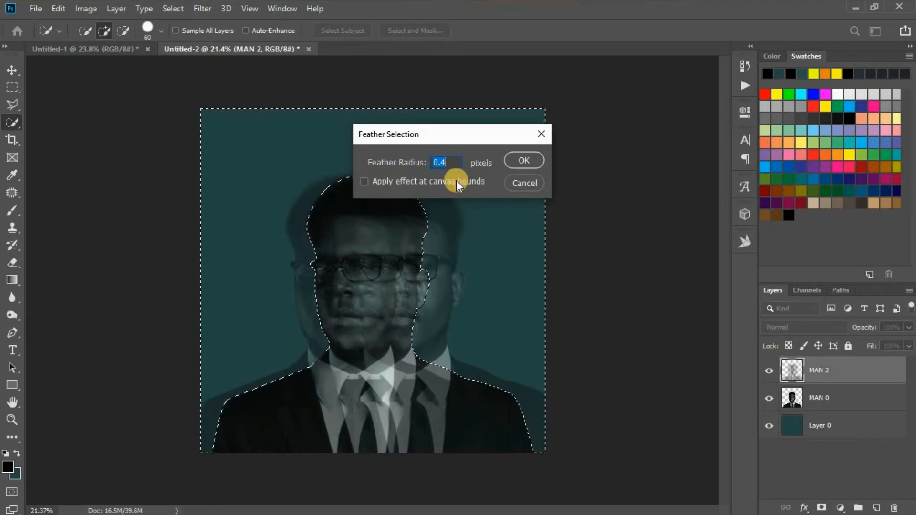
pyautogui.click(508, 160)
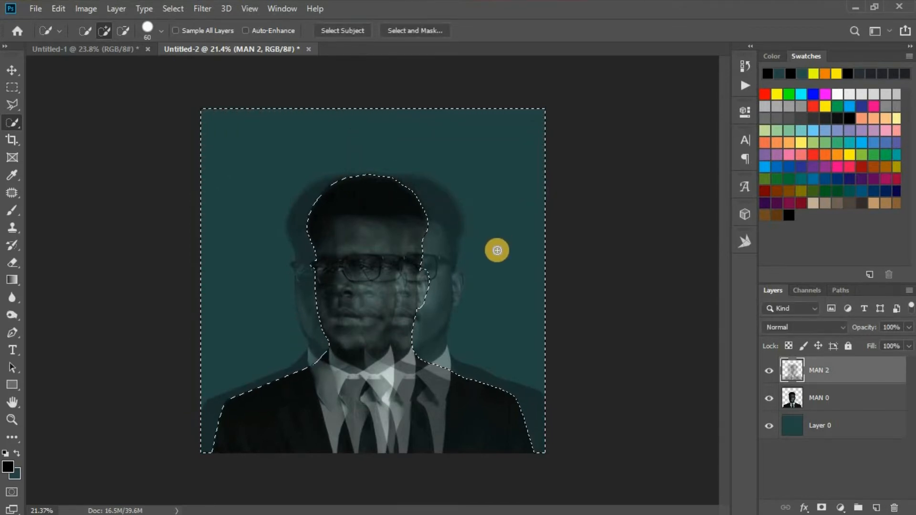
pyautogui.press('Delete')
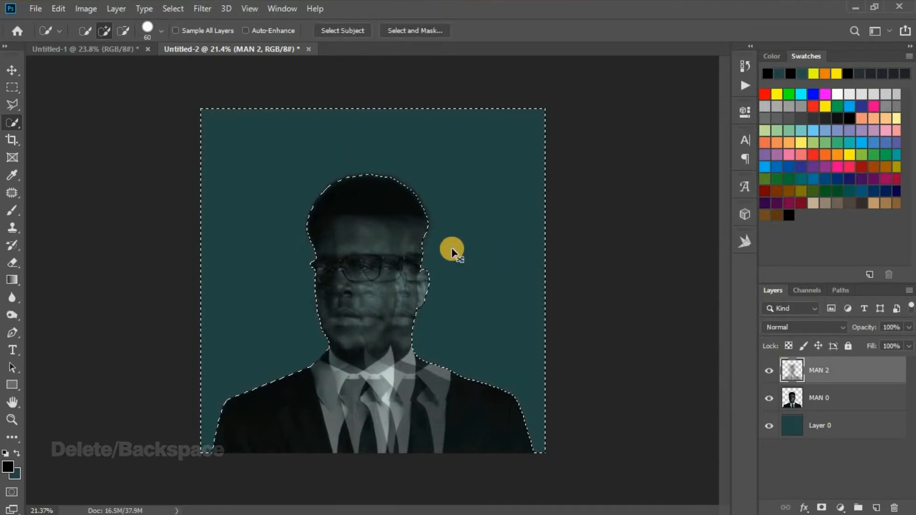
pyautogui.hotkey('ctrl', 'd')
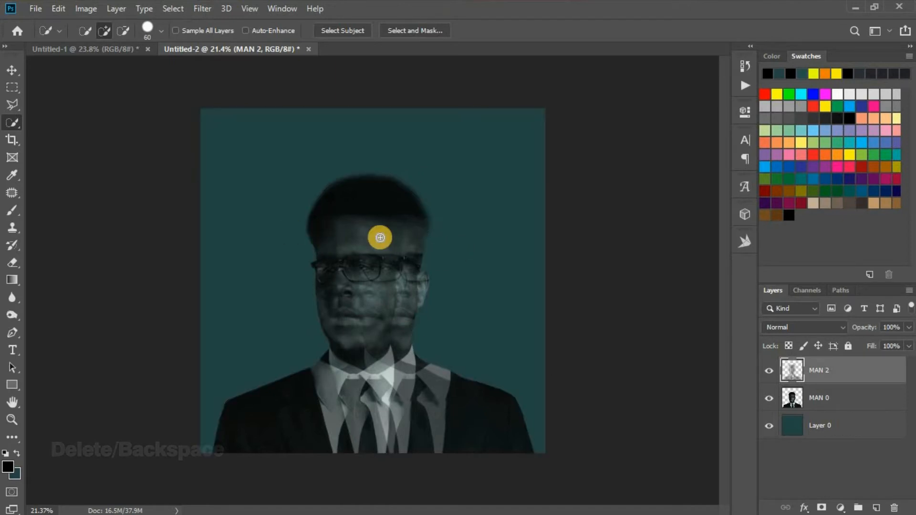
# - Group the MAN 2 and MAN 0 layers together
pyautogui.click(12, 69)
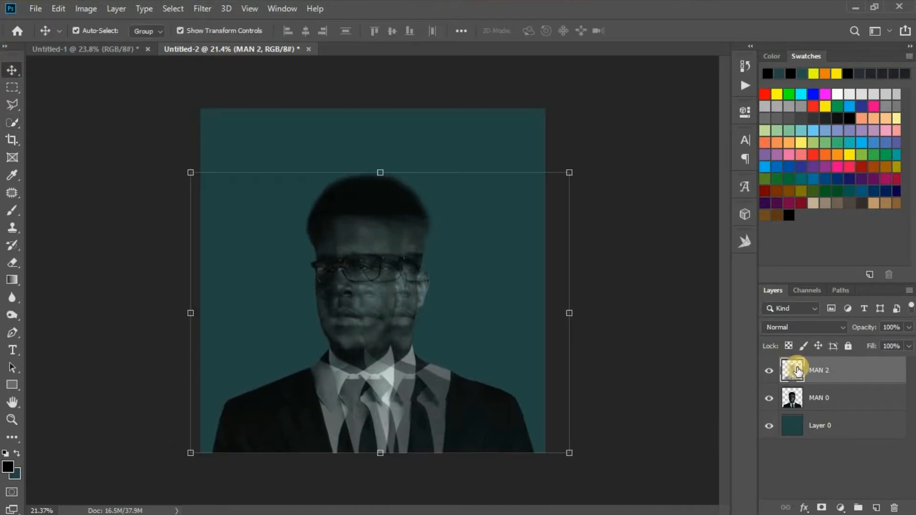
pyautogui.keyDown('shift'); pyautogui.click(824, 402); pyautogui.keyUp('shift')
pyautogui.rightClick(823, 399)
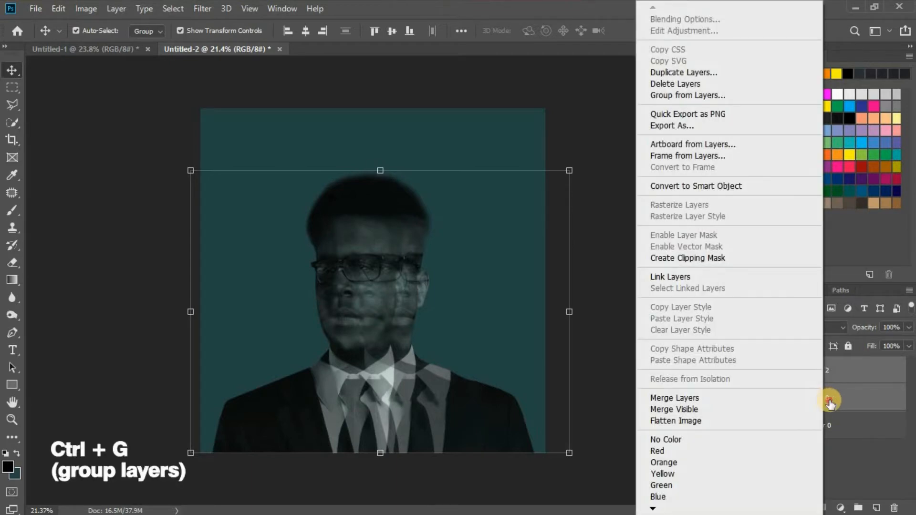
pyautogui.click(829, 400)
pyautogui.hotkey('ctrl', 'g')
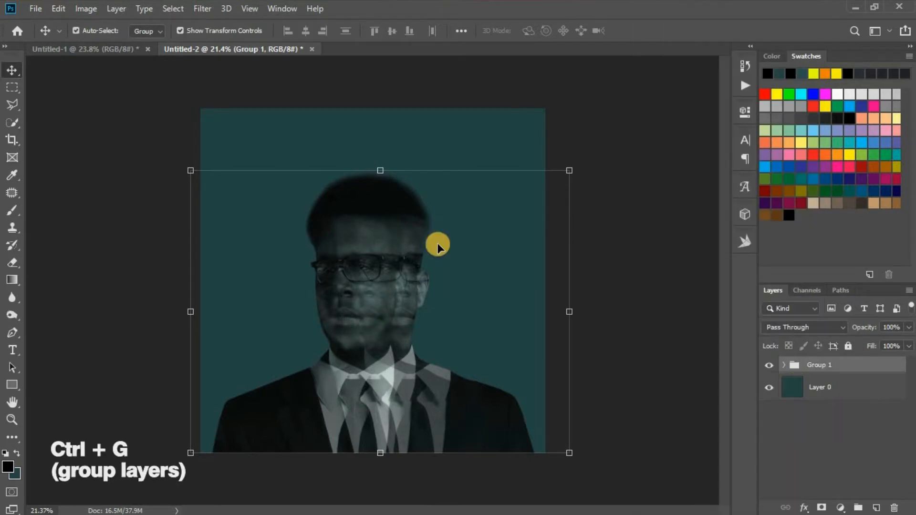
# - Enlarge Group 1 proportionally to about 114% so the man's shoulders reach the canvas edges
pyautogui.moveTo(380, 142); pyautogui.dragTo(376, 130)
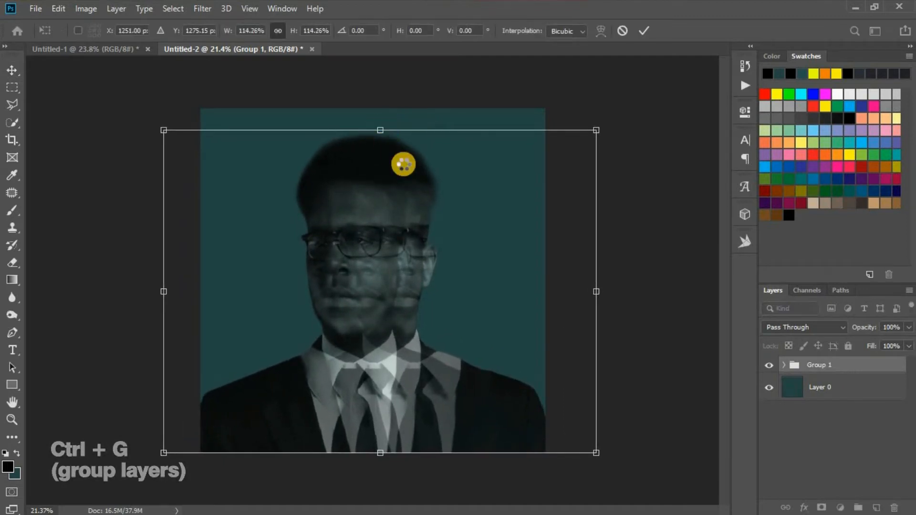
pyautogui.press('Return')
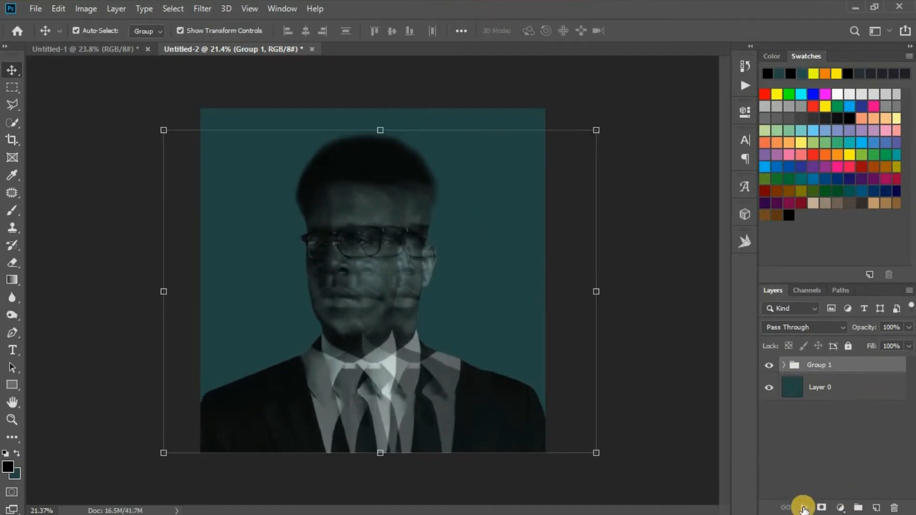
# - Add a drop shadow to Group 1 with 23% spread and a -138° angle
pyautogui.click(803, 506)
pyautogui.click(817, 499)
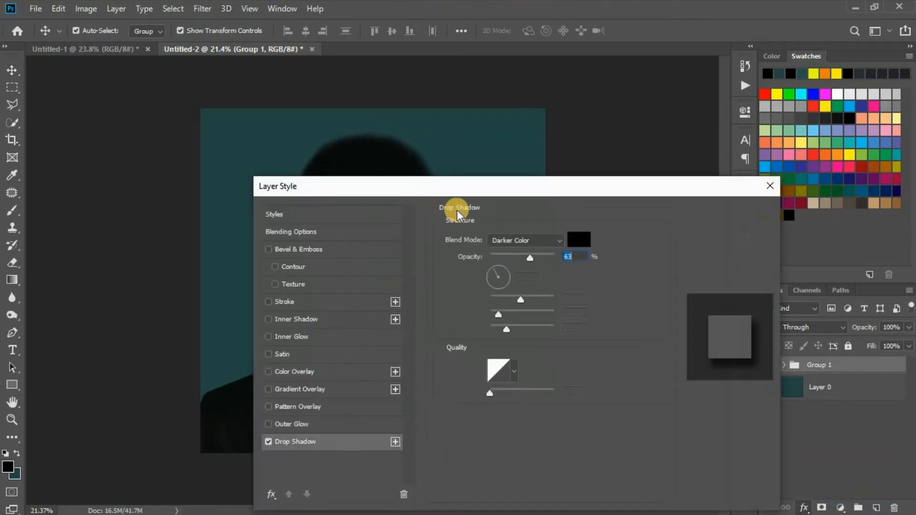
pyautogui.moveTo(469, 192); pyautogui.dragTo(620, 147)
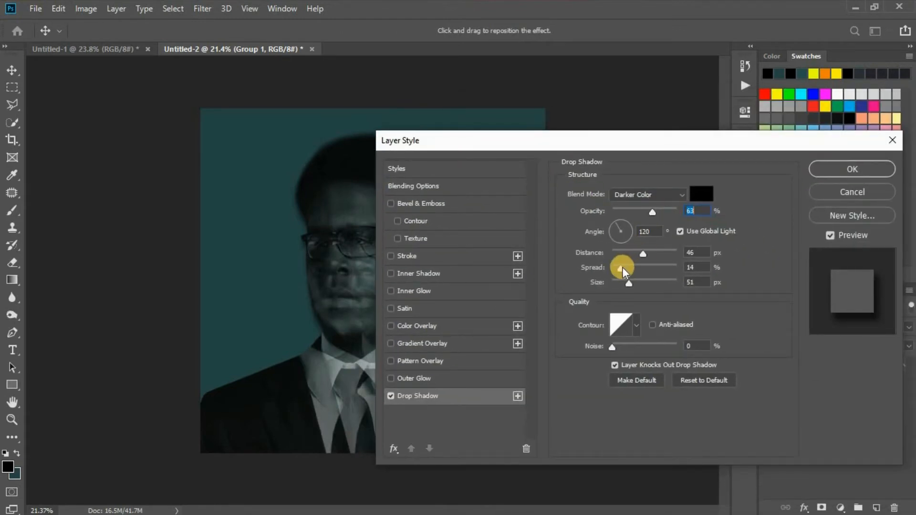
pyautogui.moveTo(622, 267); pyautogui.dragTo(628, 267)
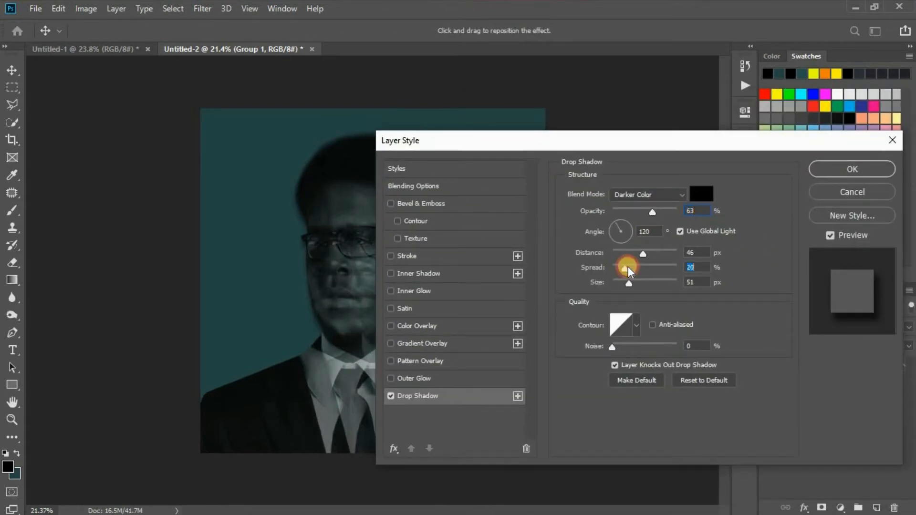
pyautogui.click(629, 223)
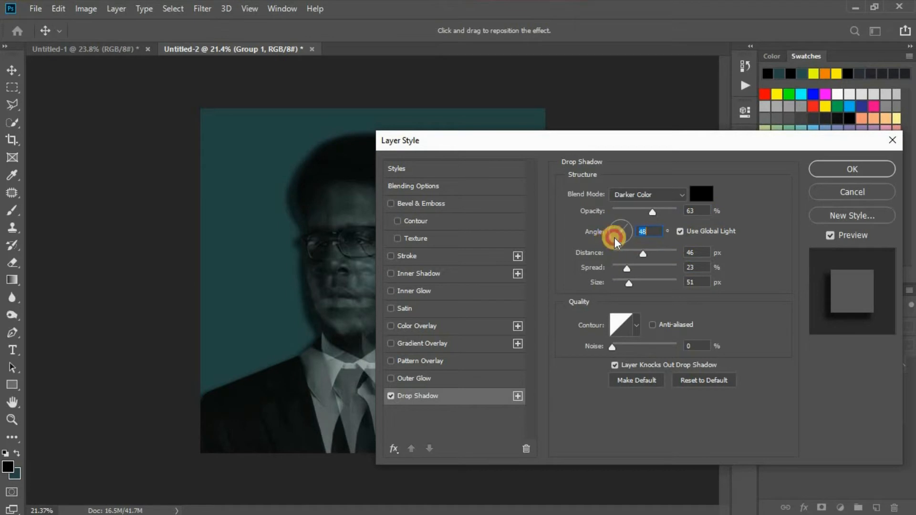
pyautogui.click(614, 238)
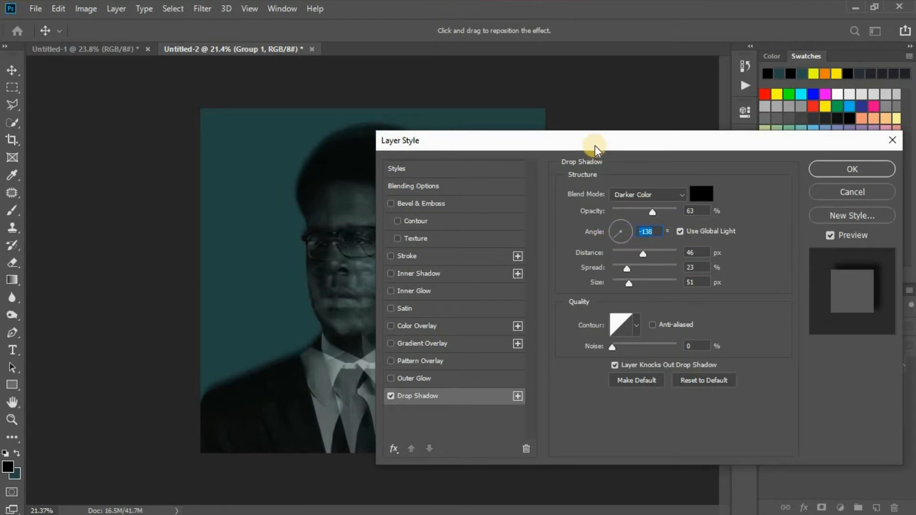
pyautogui.moveTo(500, 141); pyautogui.dragTo(653, 239)
pyautogui.moveTo(718, 352); pyautogui.dragTo(705, 350)
pyautogui.click(901, 258)
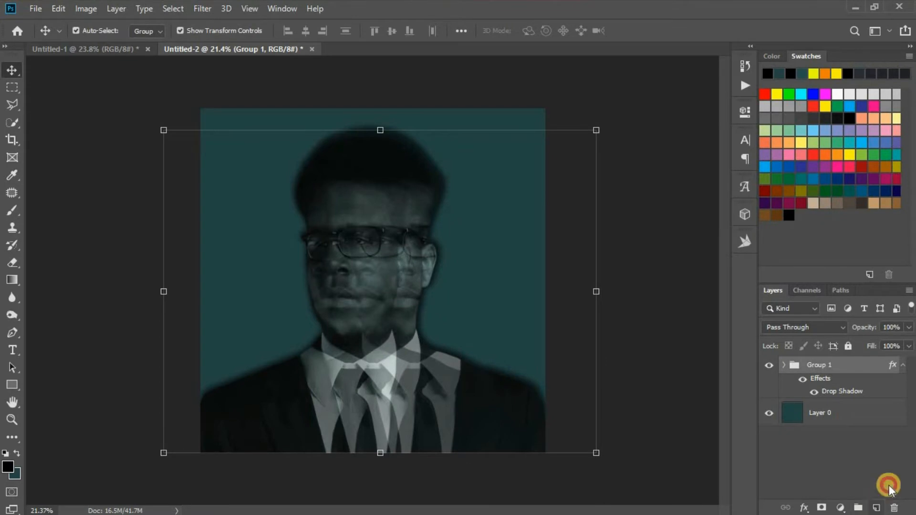
# - Fill a new layer above Group 1 with black and lower its opacity to 74%
pyautogui.click(888, 485)
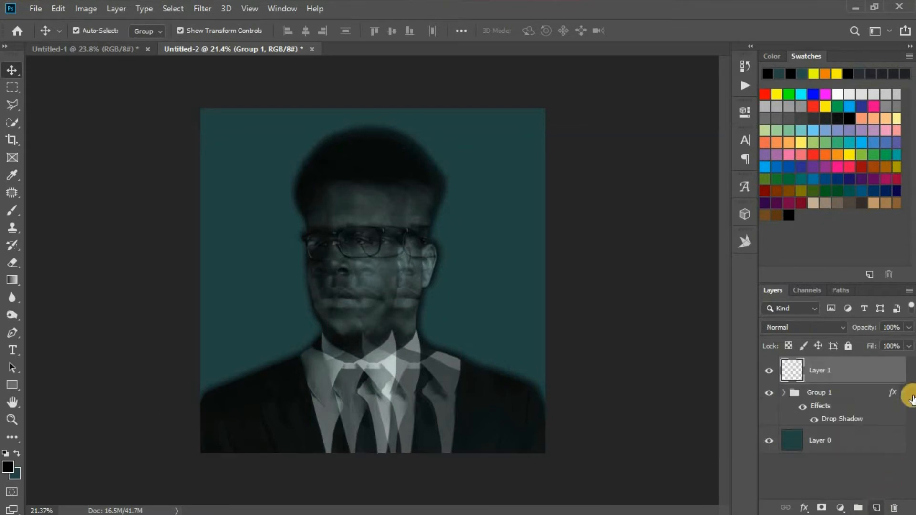
pyautogui.click(16, 453)
pyautogui.click(8, 467)
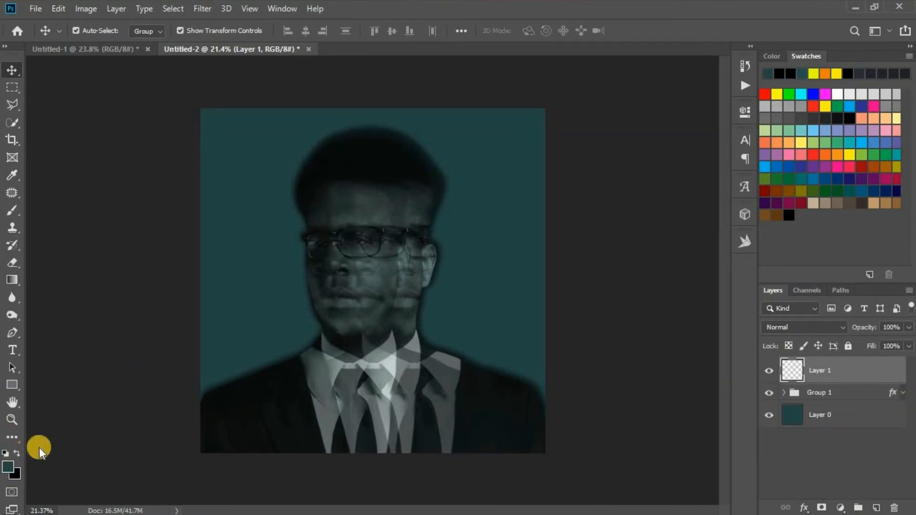
pyautogui.click(511, 173)
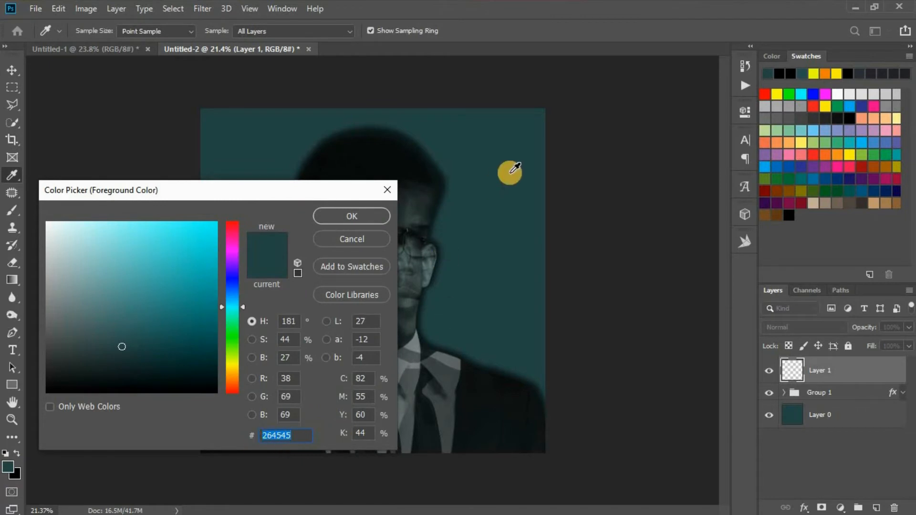
pyautogui.click(342, 238)
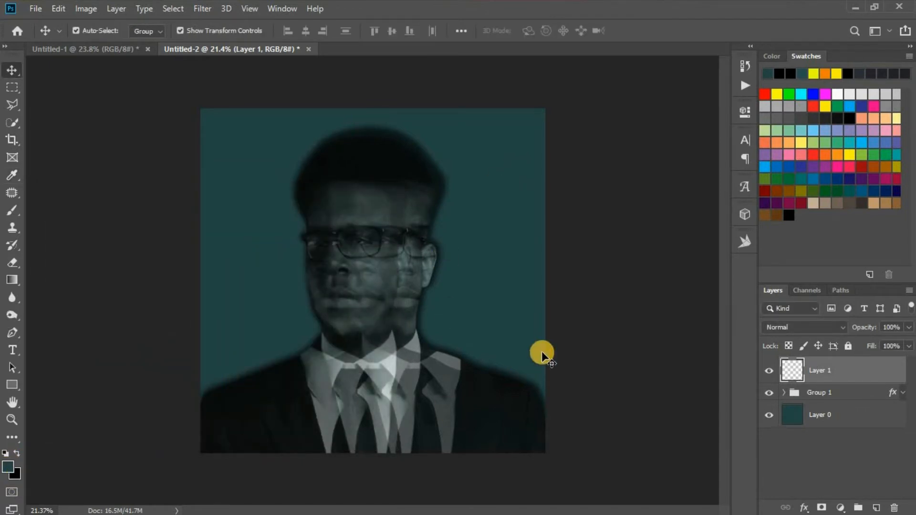
pyautogui.hotkey('ctrl', 'BackSpace')
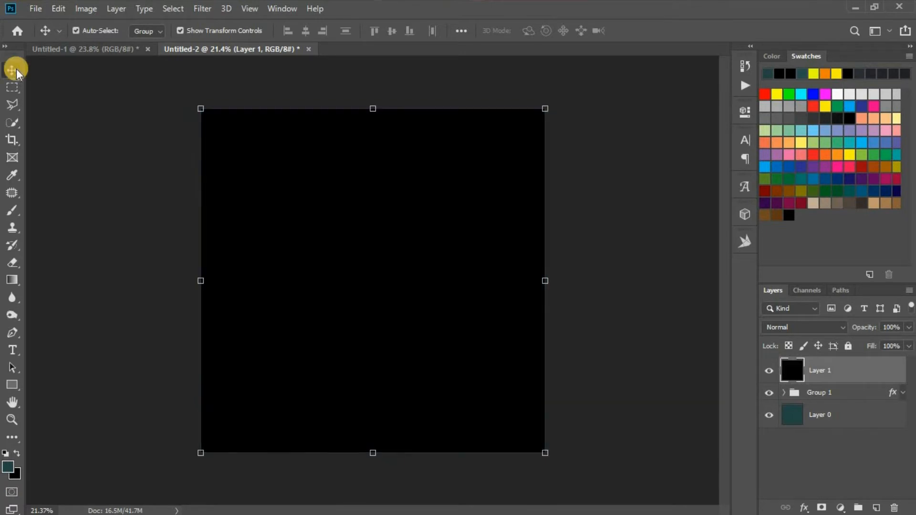
pyautogui.moveTo(860, 328); pyautogui.dragTo(836, 330)
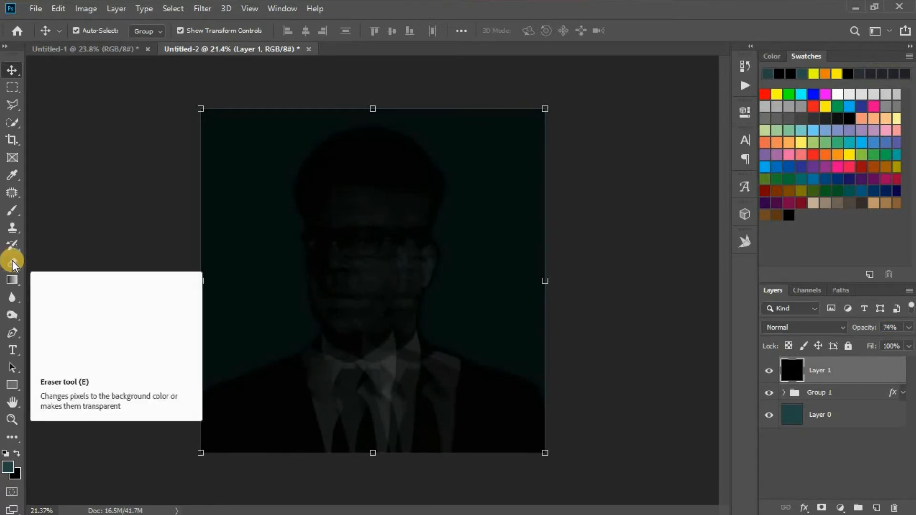
# - Erase the black overlay over the forehead, glasses and nose with a 259 px Eraser at 0% hardness
pyautogui.click(12, 263)
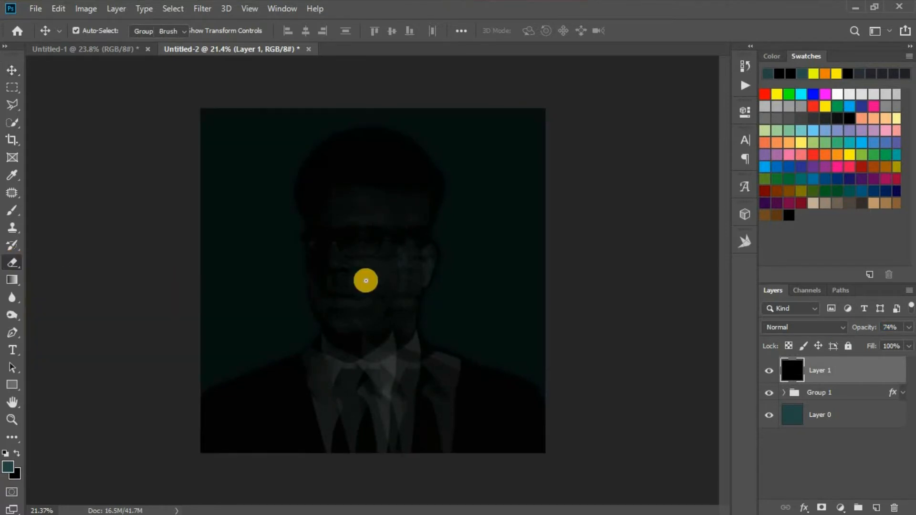
pyautogui.rightClick(413, 309)
pyautogui.moveTo(466, 311)
pyautogui.mouseDown()
pyautogui.moveTo(496, 302)
pyautogui.moveTo(521, 312)
pyautogui.mouseUp()
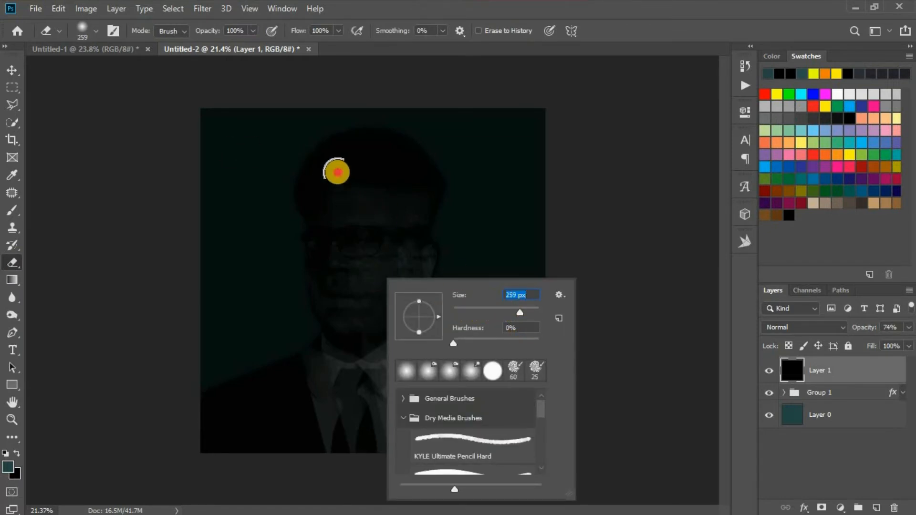
pyautogui.moveTo(337, 172)
pyautogui.mouseDown()
pyautogui.moveTo(357, 287)
pyautogui.moveTo(367, 222)
pyautogui.moveTo(350, 188)
pyautogui.moveTo(349, 226)
pyautogui.moveTo(351, 177)
pyautogui.mouseUp()
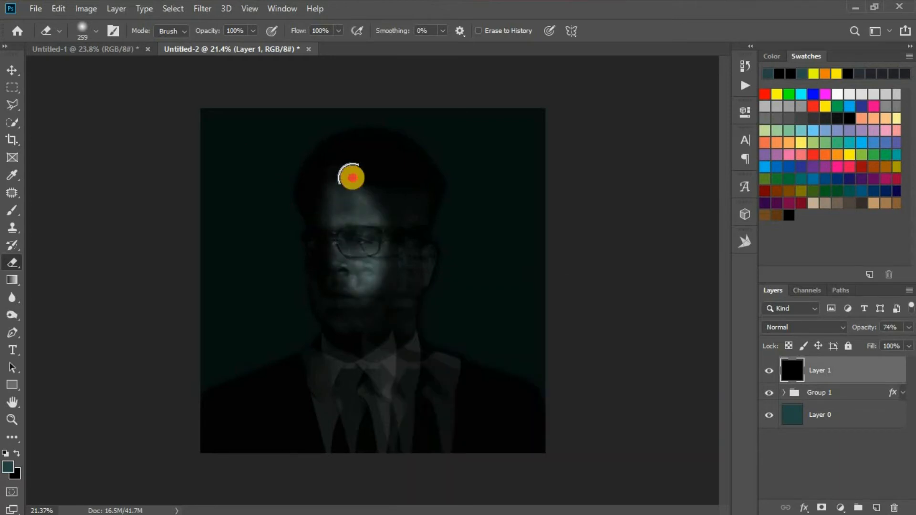
# - Enlarge the Eraser to 511 px and clear the overlay more broadly from the hair down to the mouth
pyautogui.rightClick(483, 215)
pyautogui.moveTo(494, 213); pyautogui.dragTo(502, 210)
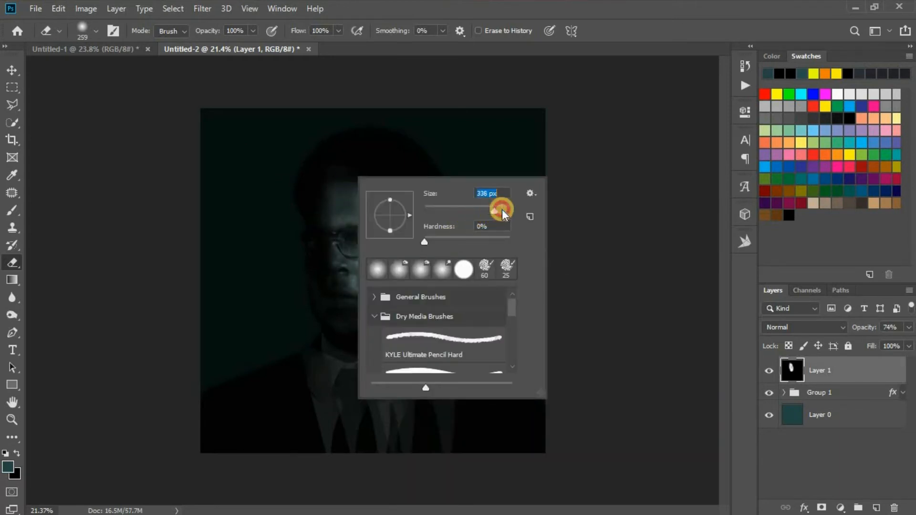
pyautogui.click(357, 178)
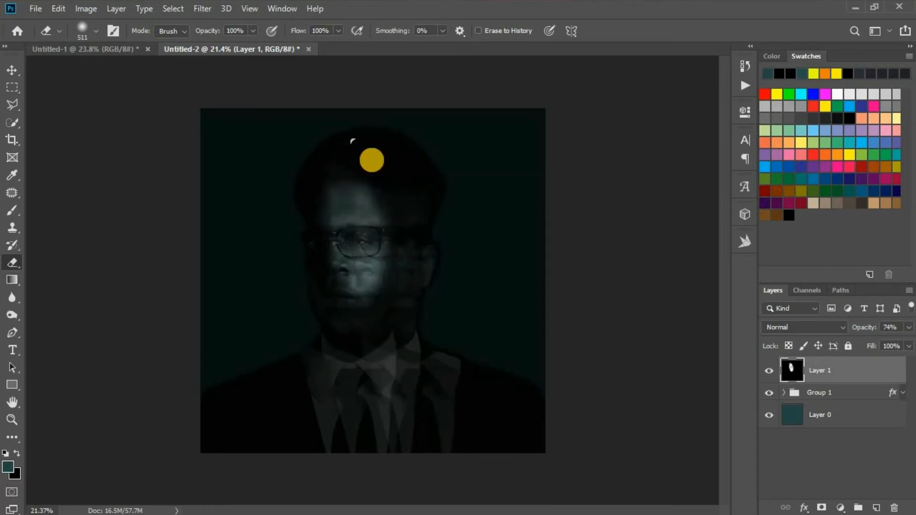
pyautogui.moveTo(372, 160)
pyautogui.mouseDown()
pyautogui.moveTo(378, 245)
pyautogui.moveTo(389, 200)
pyautogui.moveTo(354, 313)
pyautogui.moveTo(374, 296)
pyautogui.moveTo(376, 272)
pyautogui.moveTo(354, 303)
pyautogui.moveTo(356, 288)
pyautogui.mouseUp()
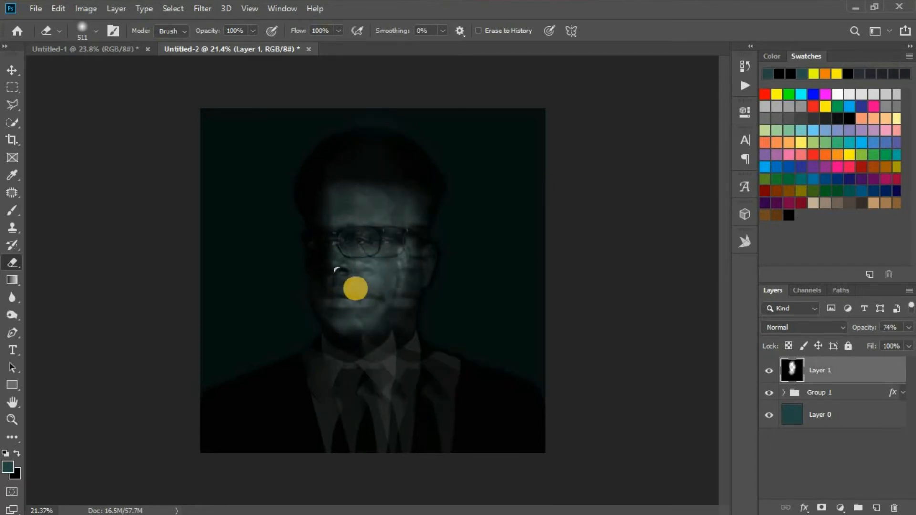
# - Erase the remaining overlay from the cheeks, jaw and glasses with the Eraser reduced to 200 px
pyautogui.scroll(5, 355, 288)
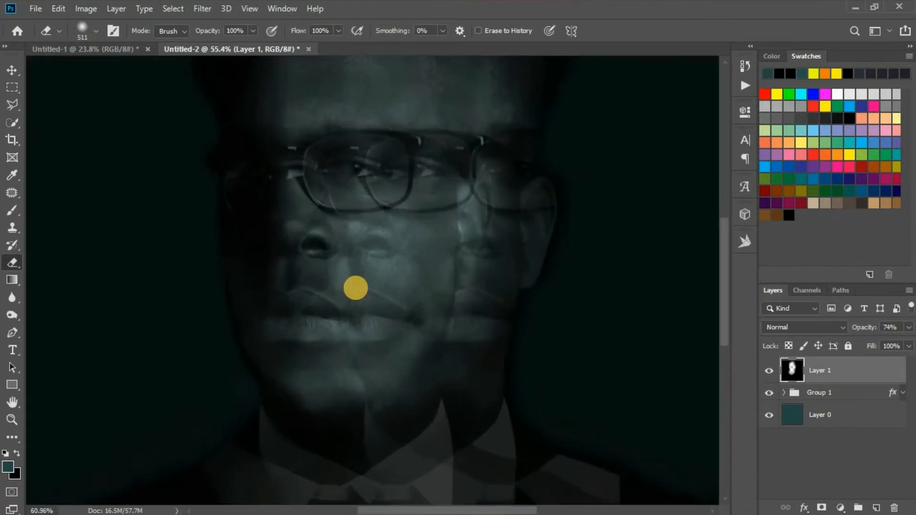
pyautogui.press('[')
pyautogui.press('[')
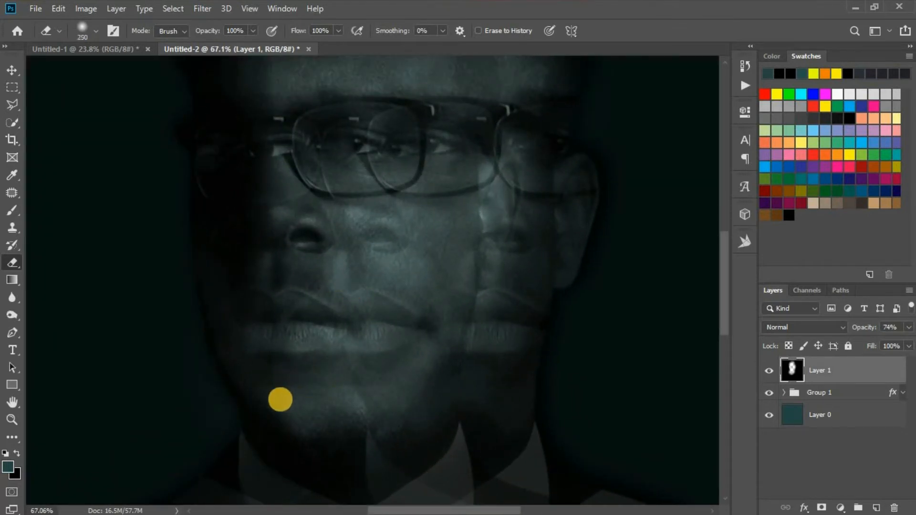
pyautogui.moveTo(279, 399)
pyautogui.mouseDown()
pyautogui.moveTo(249, 325)
pyautogui.moveTo(250, 277)
pyautogui.moveTo(276, 224)
pyautogui.moveTo(317, 313)
pyautogui.moveTo(454, 303)
pyautogui.moveTo(496, 203)
pyautogui.moveTo(470, 354)
pyautogui.moveTo(471, 404)
pyautogui.moveTo(366, 381)
pyautogui.moveTo(443, 304)
pyautogui.moveTo(509, 262)
pyautogui.moveTo(520, 217)
pyautogui.moveTo(470, 122)
pyautogui.moveTo(353, 130)
pyautogui.moveTo(298, 206)
pyautogui.moveTo(256, 133)
pyautogui.moveTo(235, 222)
pyautogui.moveTo(233, 269)
pyautogui.moveTo(250, 296)
pyautogui.moveTo(225, 221)
pyautogui.moveTo(220, 250)
pyautogui.moveTo(249, 370)
pyautogui.moveTo(278, 409)
pyautogui.moveTo(269, 385)
pyautogui.mouseUp()
pyautogui.moveTo(306, 238)
pyautogui.mouseDown()
pyautogui.moveTo(310, 300)
pyautogui.moveTo(335, 288)
pyautogui.moveTo(359, 300)
pyautogui.mouseUp()
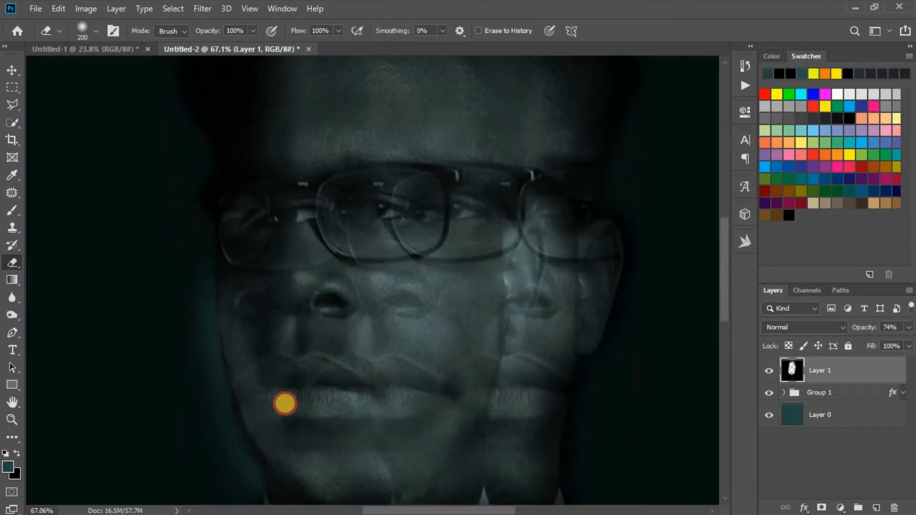
pyautogui.moveTo(281, 411)
pyautogui.mouseDown()
pyautogui.moveTo(285, 384)
pyautogui.moveTo(260, 323)
pyautogui.moveTo(246, 248)
pyautogui.moveTo(250, 119)
pyautogui.mouseUp()
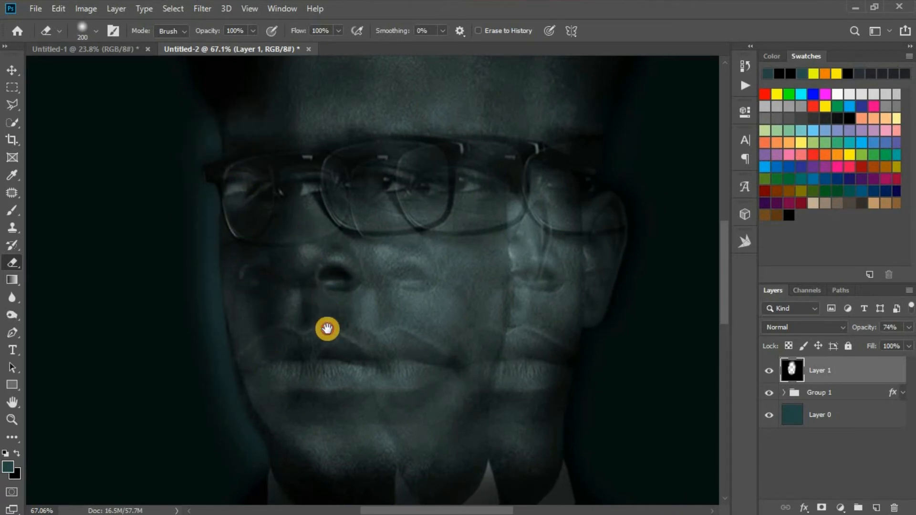
# - Erase the overlay from the hair, following its outer edge over the crown and down to the temple
pyautogui.scroll(5, 329, 363)
pyautogui.hscroll(-2, 329, 363)
pyautogui.moveTo(334, 392)
pyautogui.mouseDown()
pyautogui.moveTo(310, 283)
pyautogui.moveTo(329, 234)
pyautogui.moveTo(397, 147)
pyautogui.moveTo(501, 118)
pyautogui.moveTo(603, 126)
pyautogui.moveTo(668, 180)
pyautogui.moveTo(687, 241)
pyautogui.moveTo(606, 298)
pyautogui.moveTo(577, 196)
pyautogui.moveTo(572, 264)
pyautogui.moveTo(641, 248)
pyautogui.moveTo(610, 181)
pyautogui.moveTo(494, 284)
pyautogui.moveTo(547, 178)
pyautogui.moveTo(457, 173)
pyautogui.moveTo(396, 235)
pyautogui.moveTo(374, 235)
pyautogui.moveTo(351, 326)
pyautogui.moveTo(385, 293)
pyautogui.moveTo(386, 410)
pyautogui.moveTo(327, 306)
pyautogui.moveTo(323, 380)
pyautogui.moveTo(338, 435)
pyautogui.moveTo(318, 311)
pyautogui.moveTo(413, 186)
pyautogui.moveTo(508, 288)
pyautogui.moveTo(542, 404)
pyautogui.moveTo(580, 246)
pyautogui.moveTo(584, 425)
pyautogui.moveTo(339, 333)
pyautogui.mouseUp()
pyautogui.hscroll(5, 321, 333)
pyautogui.scroll(1, 402, 196)
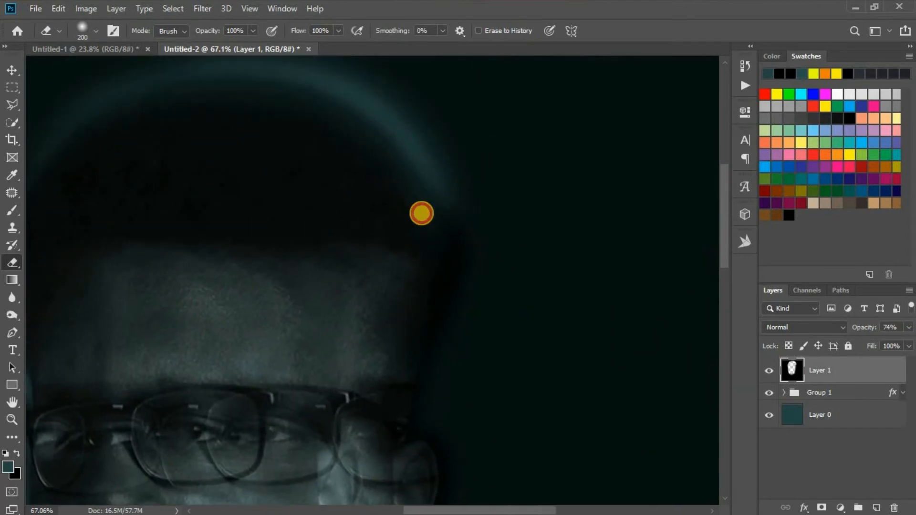
pyautogui.click(380, 401)
pyautogui.moveTo(380, 401)
pyautogui.mouseDown()
pyautogui.moveTo(370, 391)
pyautogui.moveTo(389, 391)
pyautogui.moveTo(370, 465)
pyautogui.mouseUp()
# - Clear the overlay from the ear and the adjacent side of the face and jaw
pyautogui.scroll(-5, 377, 213)
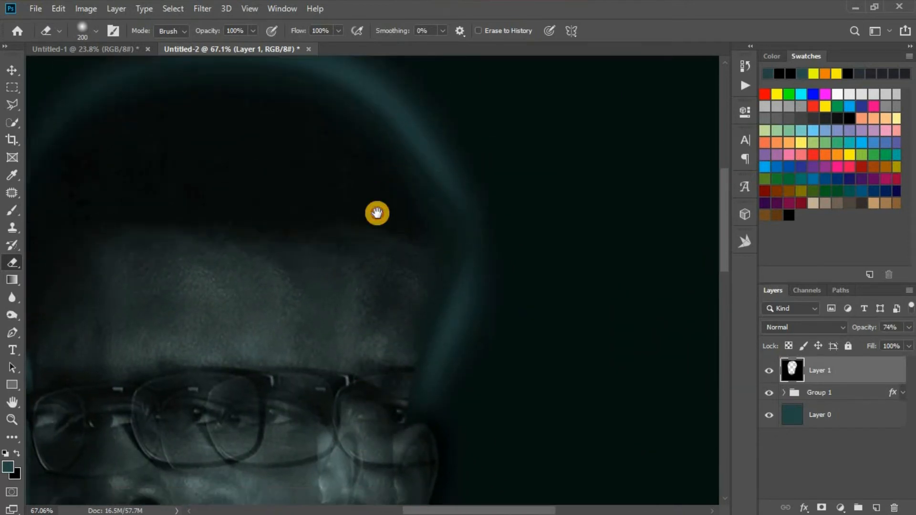
pyautogui.moveTo(421, 223)
pyautogui.mouseDown()
pyautogui.moveTo(427, 275)
pyautogui.moveTo(352, 468)
pyautogui.moveTo(380, 366)
pyautogui.moveTo(368, 462)
pyautogui.moveTo(366, 471)
pyautogui.moveTo(371, 398)
pyautogui.moveTo(422, 214)
pyautogui.moveTo(425, 260)
pyautogui.moveTo(388, 342)
pyautogui.moveTo(424, 215)
pyautogui.mouseUp()
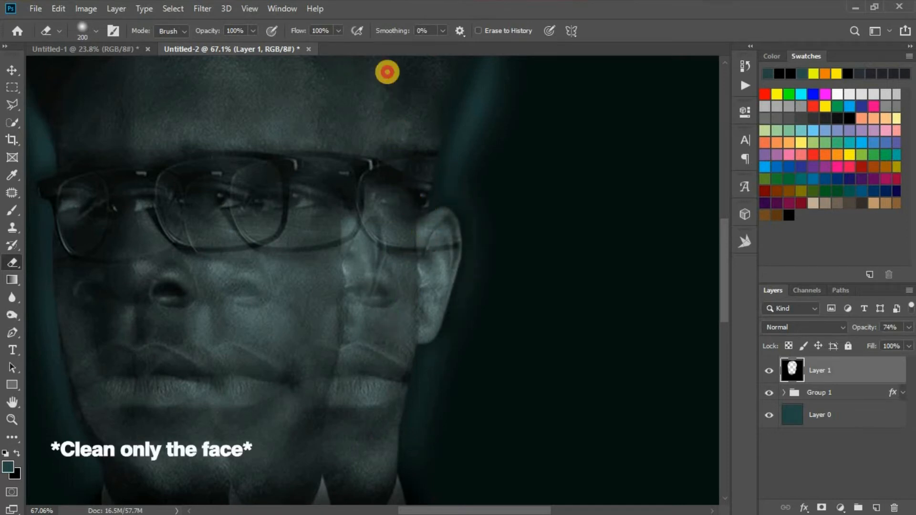
pyautogui.moveTo(241, 157)
pyautogui.mouseDown()
pyautogui.moveTo(280, 193)
pyautogui.moveTo(367, 151)
pyautogui.moveTo(254, 153)
pyautogui.moveTo(306, 404)
pyautogui.moveTo(316, 362)
pyautogui.moveTo(396, 368)
pyautogui.moveTo(381, 367)
pyautogui.mouseUp()
pyautogui.scroll(-7, 363, 372)
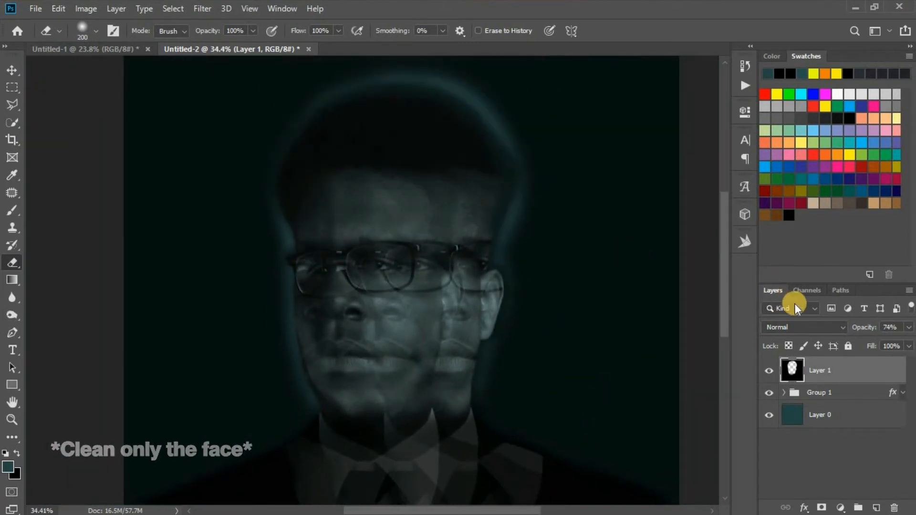
# - Set the black overlay layer's opacity to 62%
pyautogui.moveTo(865, 327); pyautogui.dragTo(889, 321)
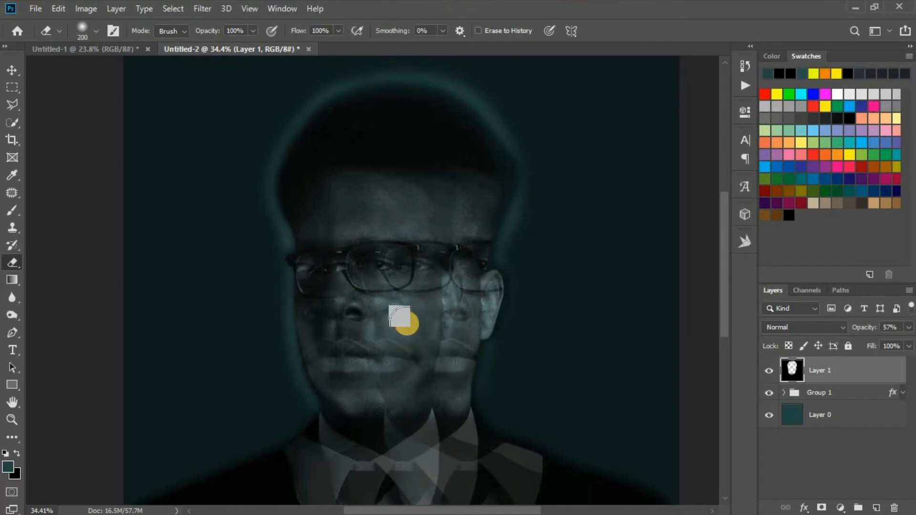
pyautogui.scroll(-2, 404, 319)
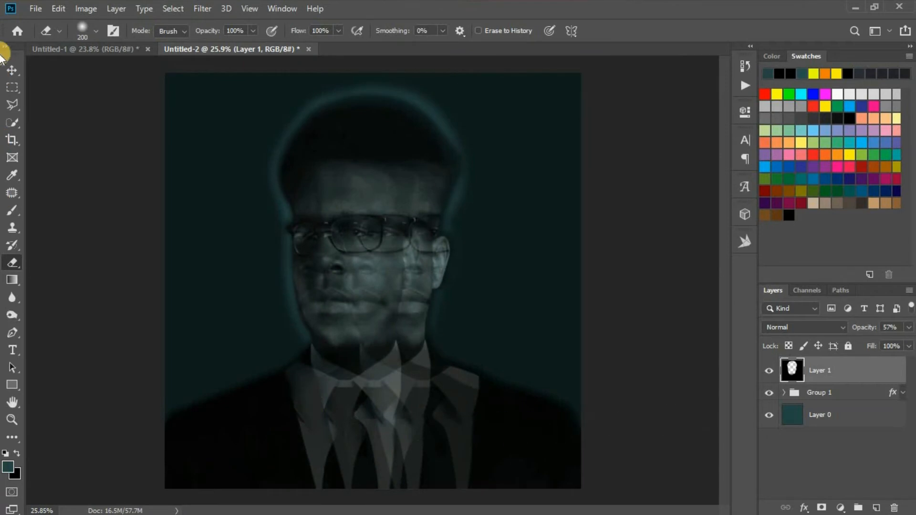
pyautogui.click(12, 70)
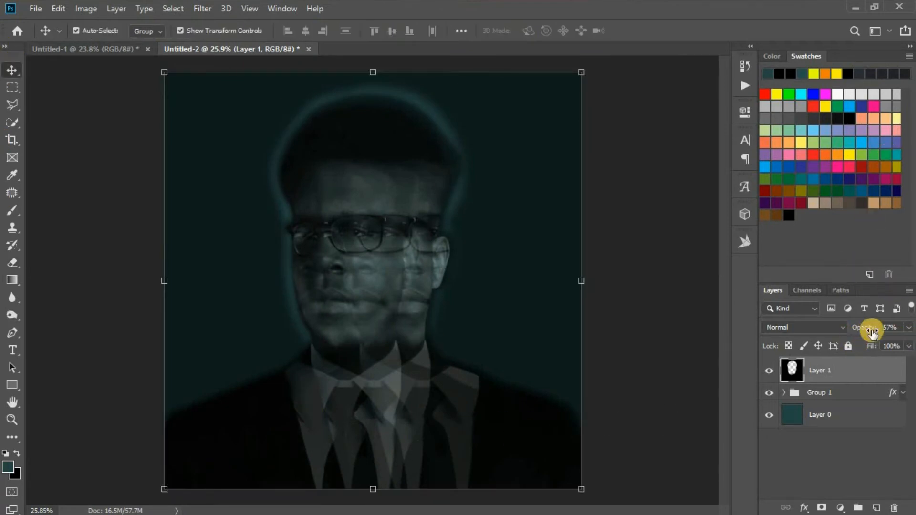
pyautogui.moveTo(870, 327)
pyautogui.mouseDown()
pyautogui.moveTo(866, 321)
pyautogui.moveTo(867, 343)
pyautogui.mouseUp()
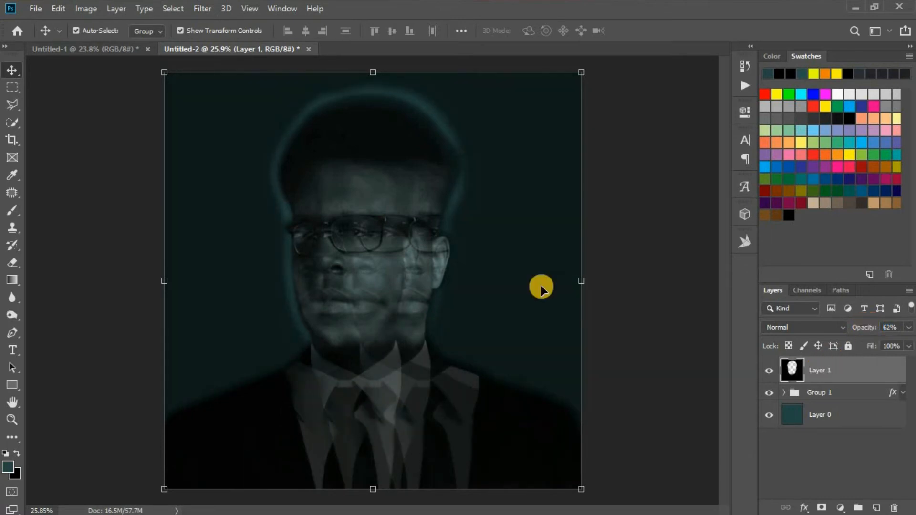
# - Group the overlay layer, the portrait group and the teal background, and duplicate the new group as ORIGINAL
pyautogui.keyDown('shift'); pyautogui.click(831, 416); pyautogui.keyUp('shift')
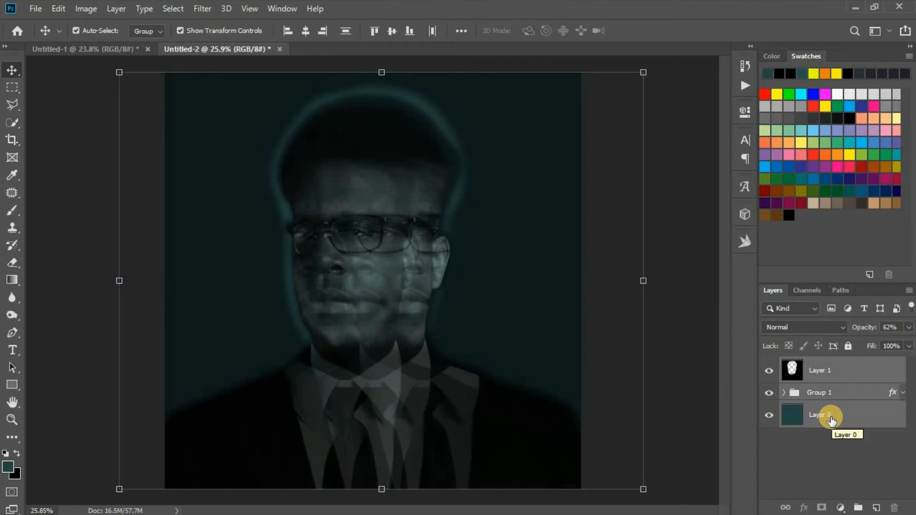
pyautogui.hotkey('ctrl', 'g')
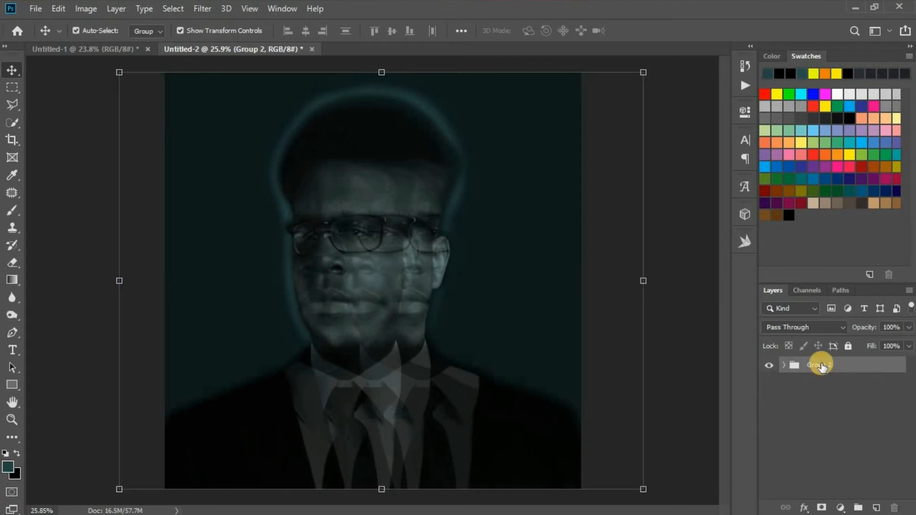
pyautogui.rightClick(837, 366)
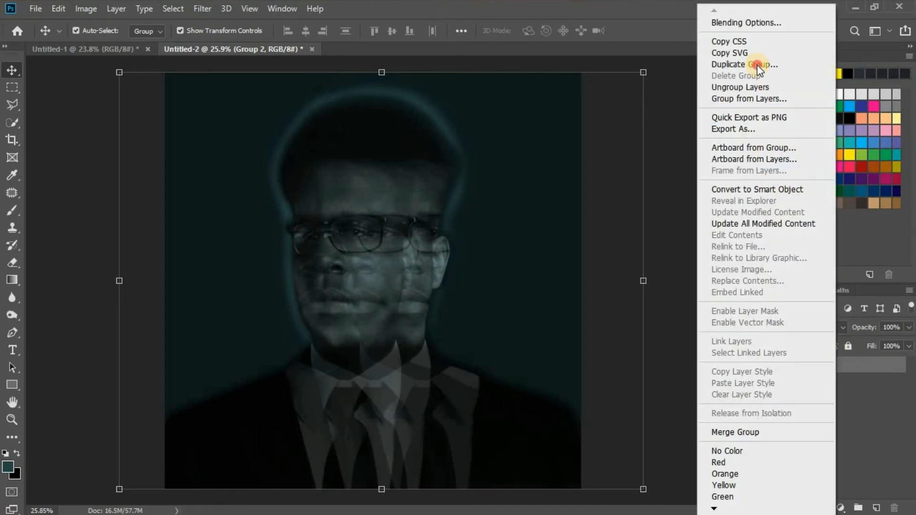
pyautogui.click(744, 64)
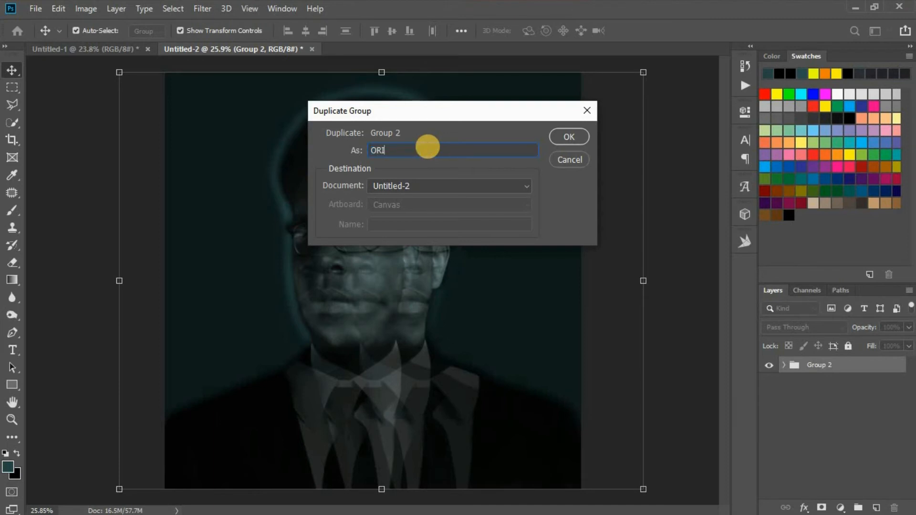
pyautogui.press('Return')
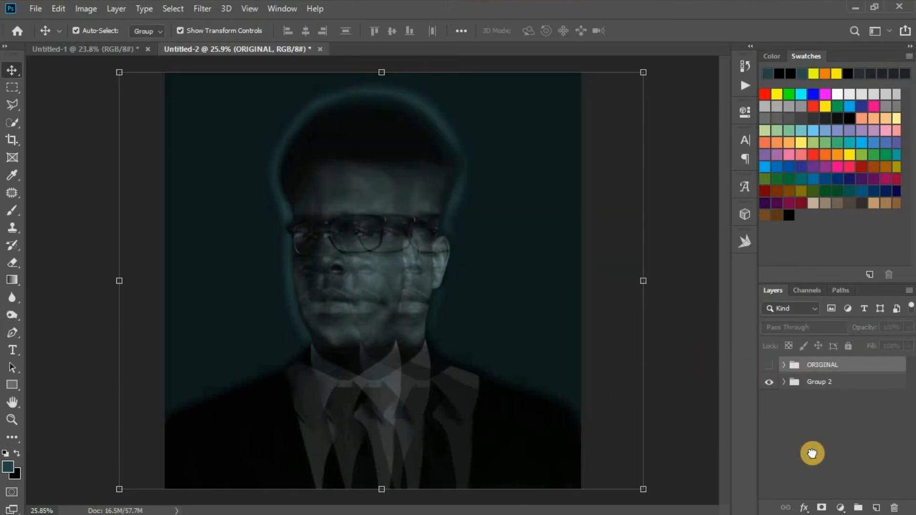
# - Move Group 2 above the ORIGINAL group and flatten it by converting it to a smart object and rasterizing it
pyautogui.moveTo(813, 382); pyautogui.dragTo(811, 362)
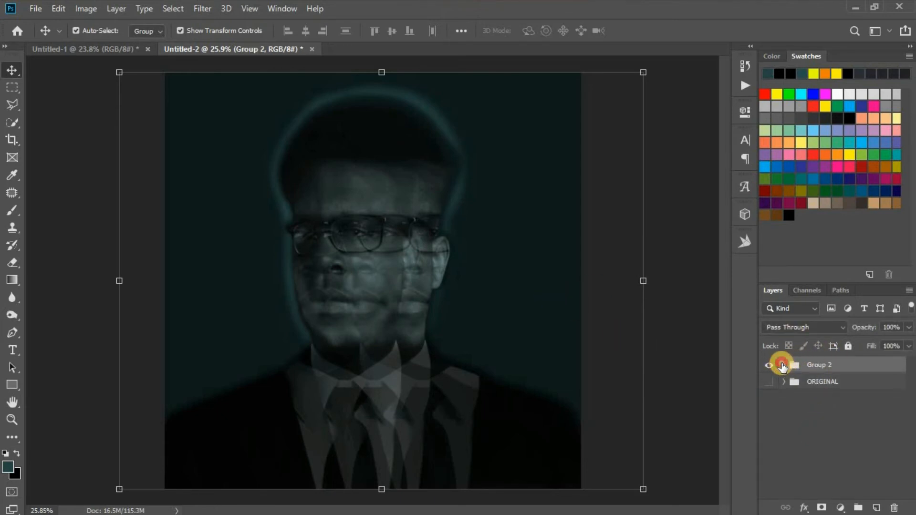
pyautogui.click(783, 366)
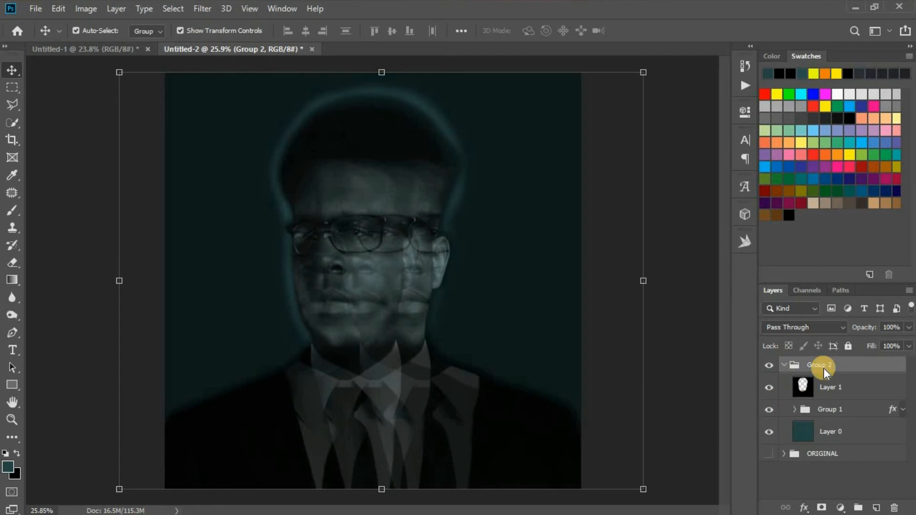
pyautogui.rightClick(823, 368)
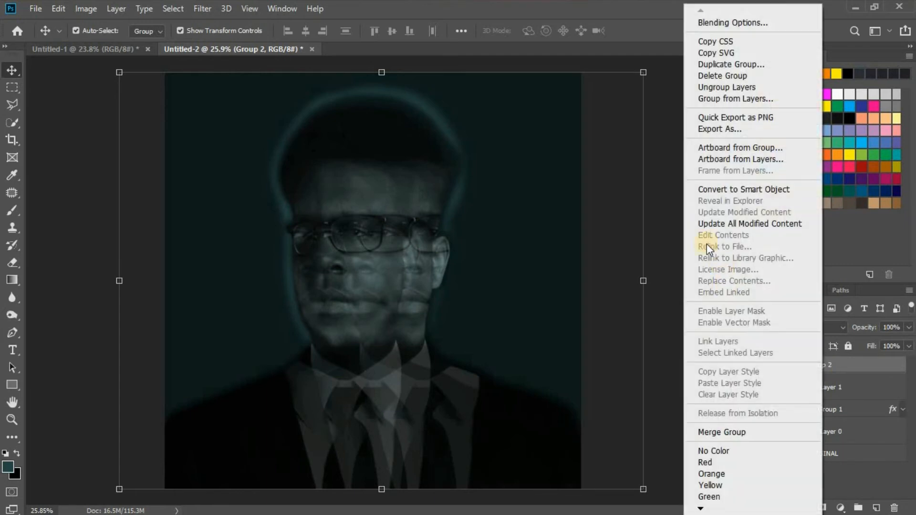
pyautogui.click(727, 190)
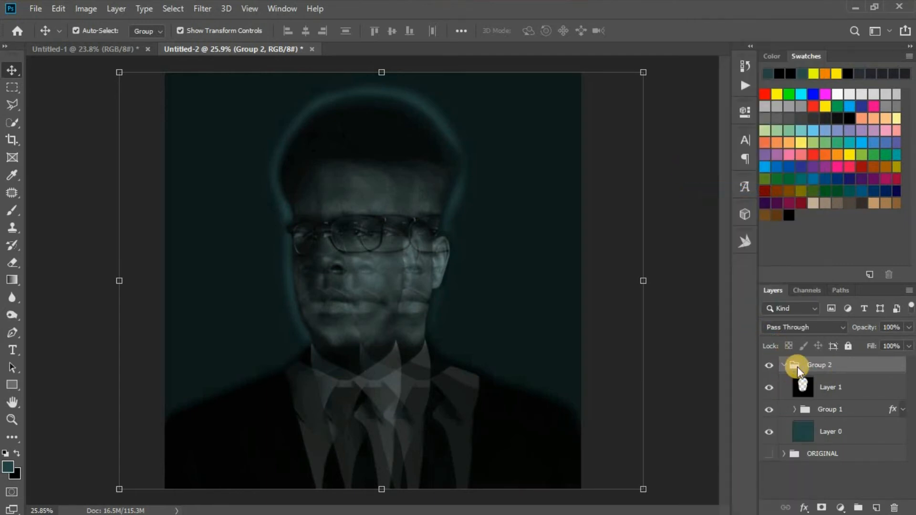
pyautogui.rightClick(832, 361)
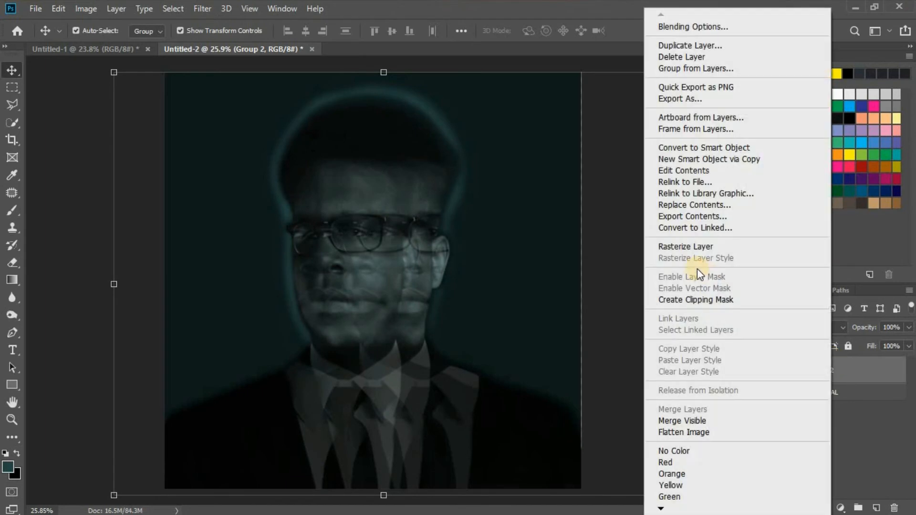
pyautogui.click(686, 247)
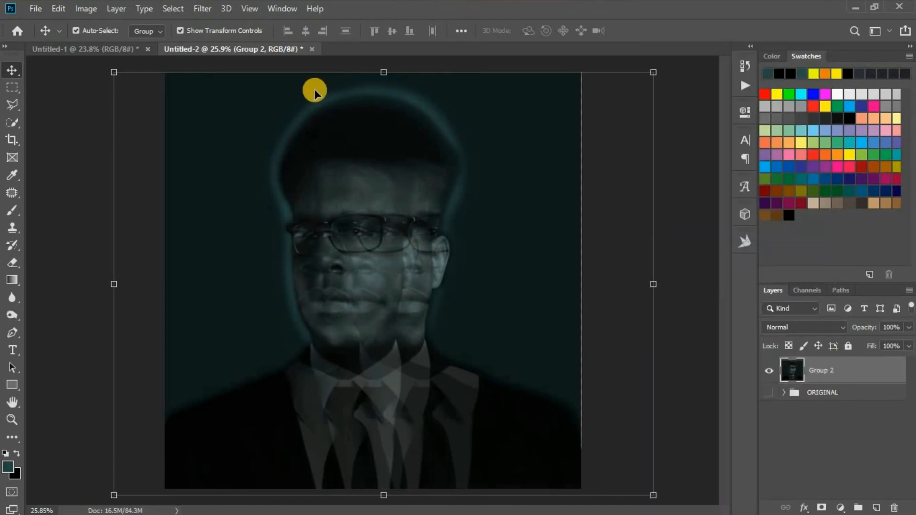
# - Apply Add Noise to the rasterized layer with an amount of 19.66%, Gaussian distribution and Monochromatic enabled
pyautogui.click(196, 13)
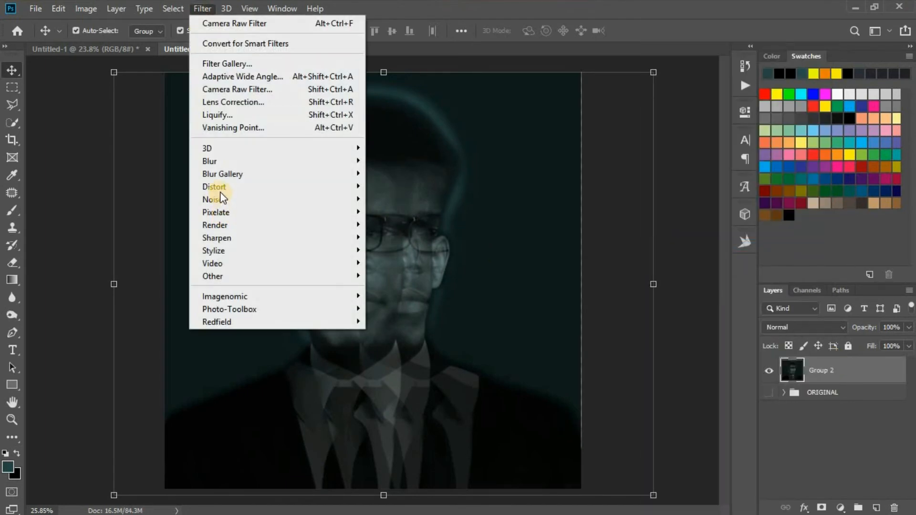
pyautogui.moveTo(263, 199)
pyautogui.click(419, 199)
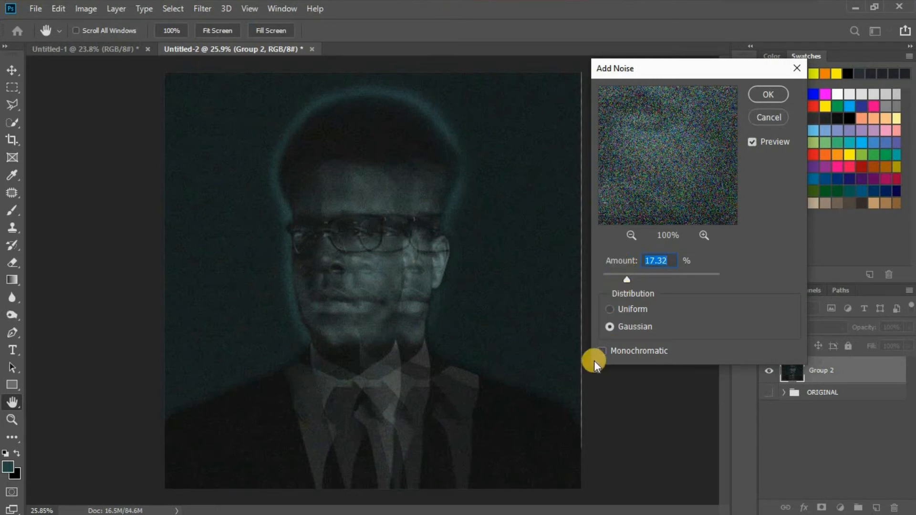
pyautogui.click(602, 351)
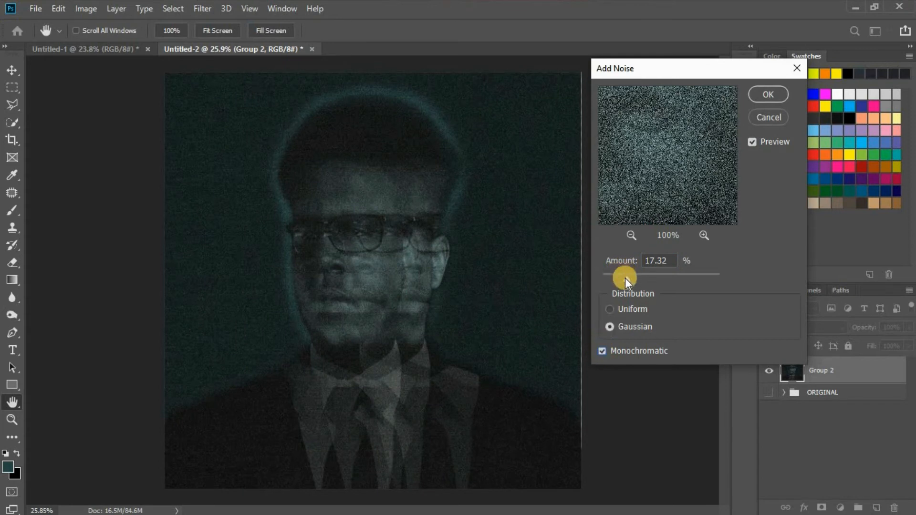
pyautogui.moveTo(615, 264); pyautogui.dragTo(632, 279)
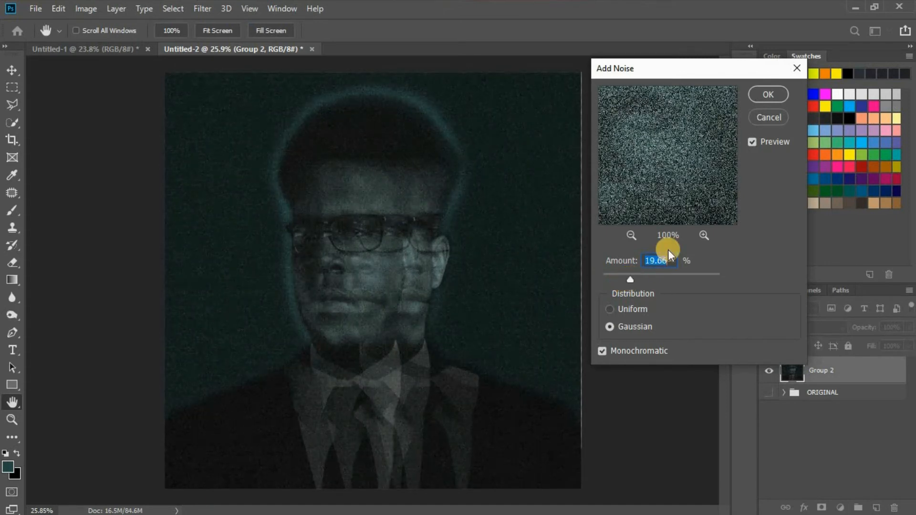
pyautogui.click(776, 97)
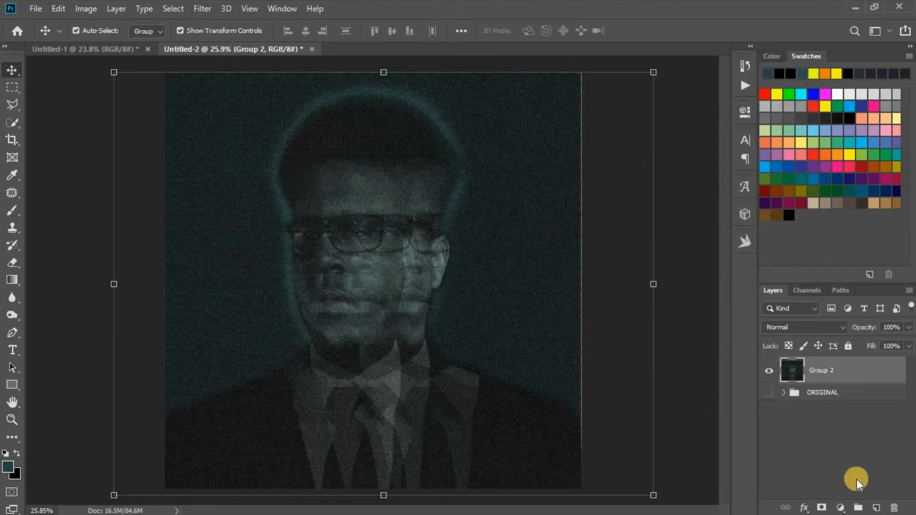
# - Apply the Camera Raw Filter to the noisy layer with Contrast at +83 and Highlights at +42
pyautogui.click(200, 13)
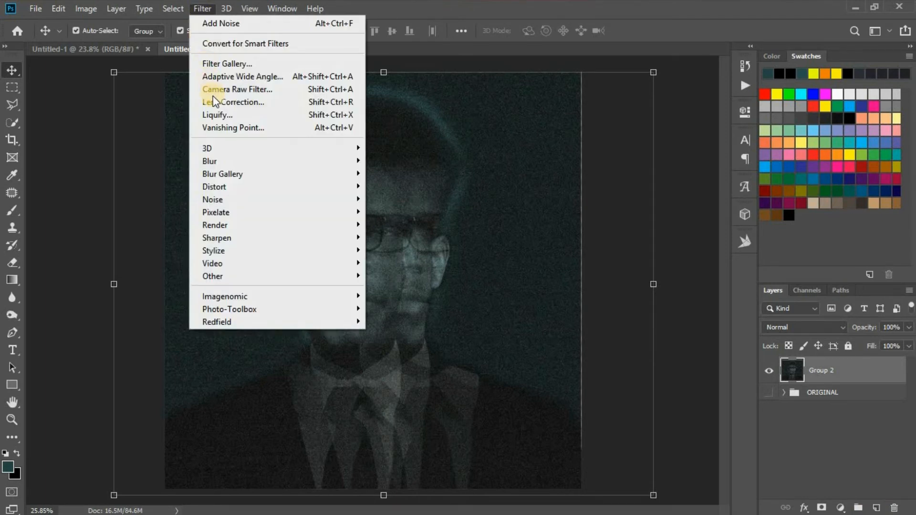
pyautogui.click(253, 90)
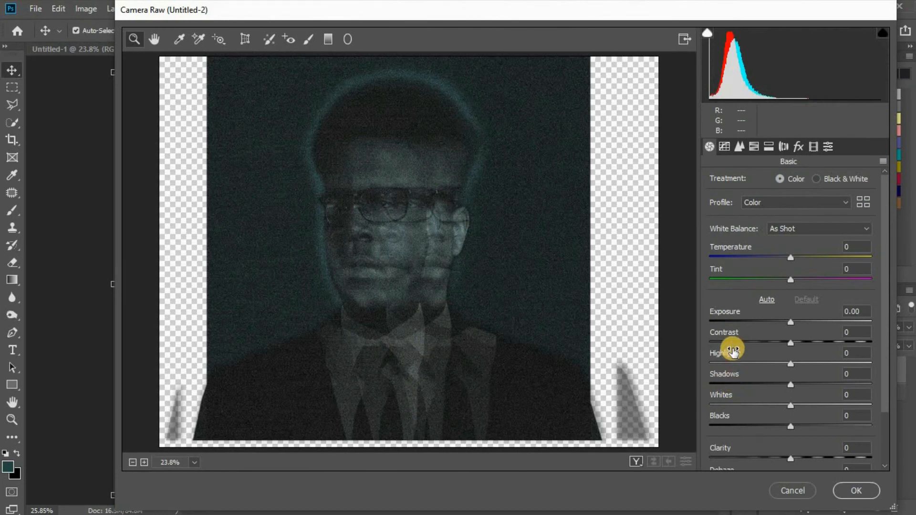
pyautogui.moveTo(732, 330); pyautogui.dragTo(770, 338)
pyautogui.click(713, 359)
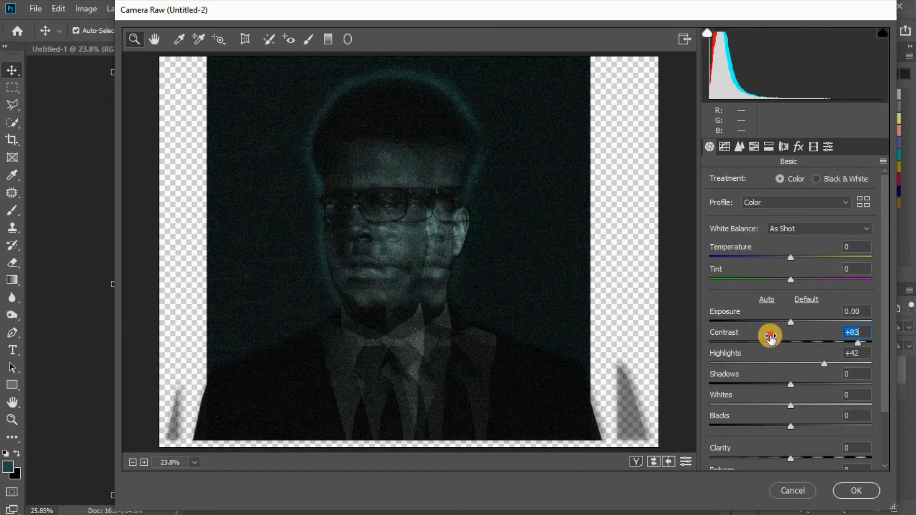
pyautogui.click(857, 491)
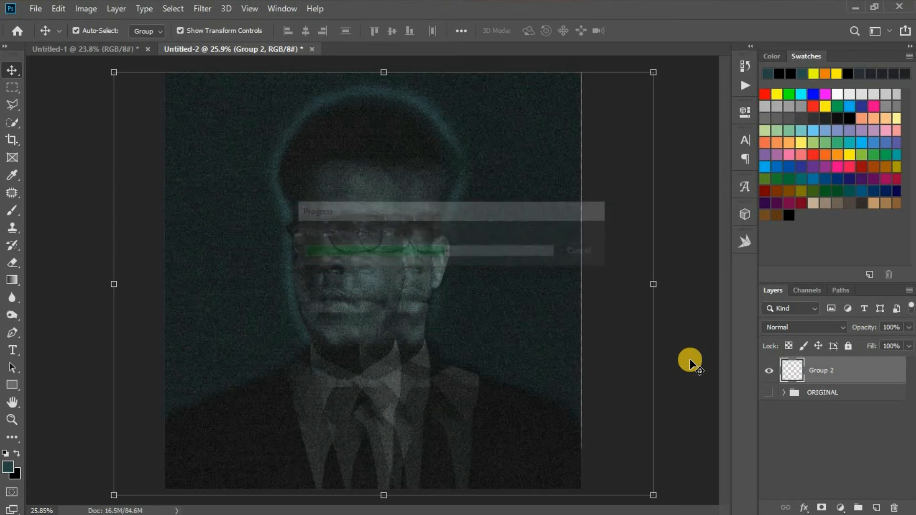
# - Examine the grain on the face up close and compare the filtered layer with the ORIGINAL group
pyautogui.click(697, 329)
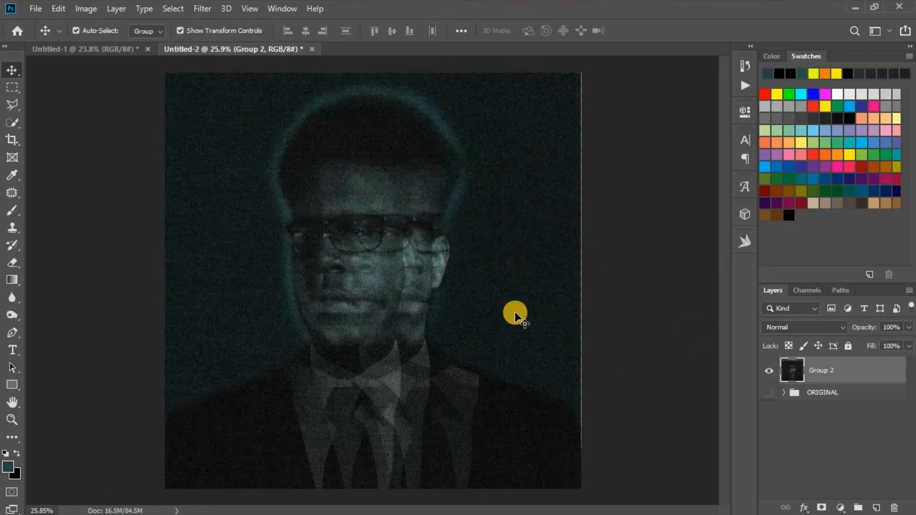
pyautogui.scroll(-3, 432, 292)
pyautogui.scroll(5, 431, 292)
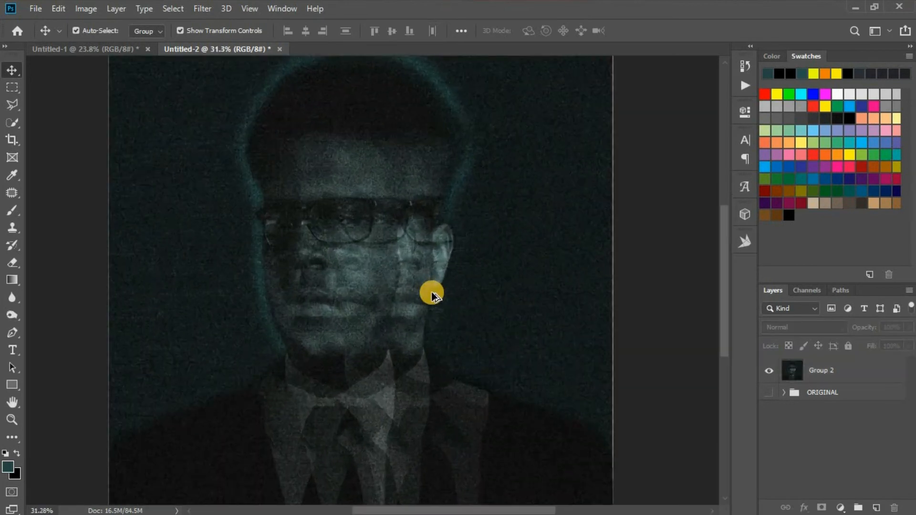
pyautogui.scroll(-4, 431, 292)
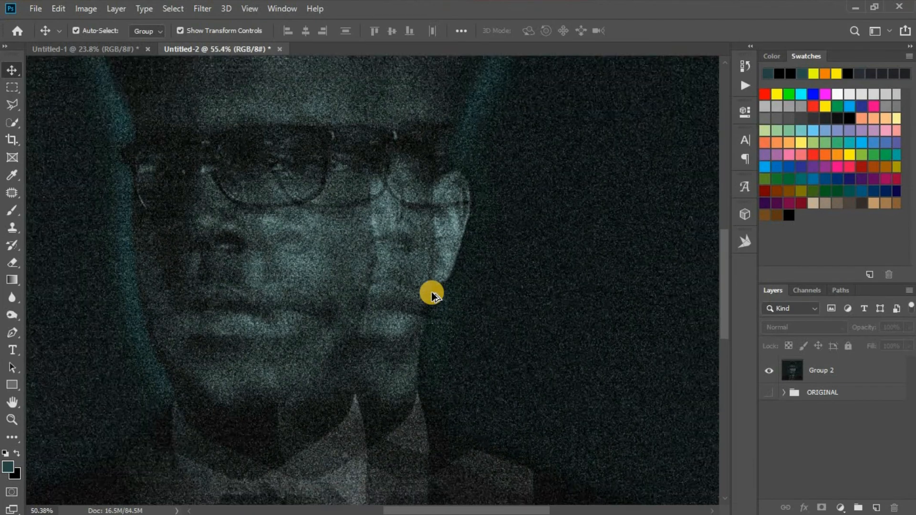
pyautogui.scroll(1, 431, 291)
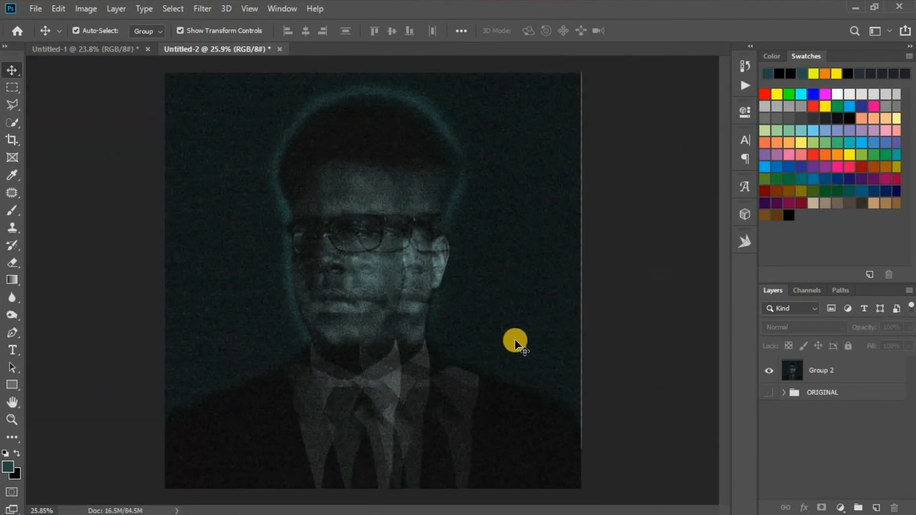
pyautogui.click(770, 392)
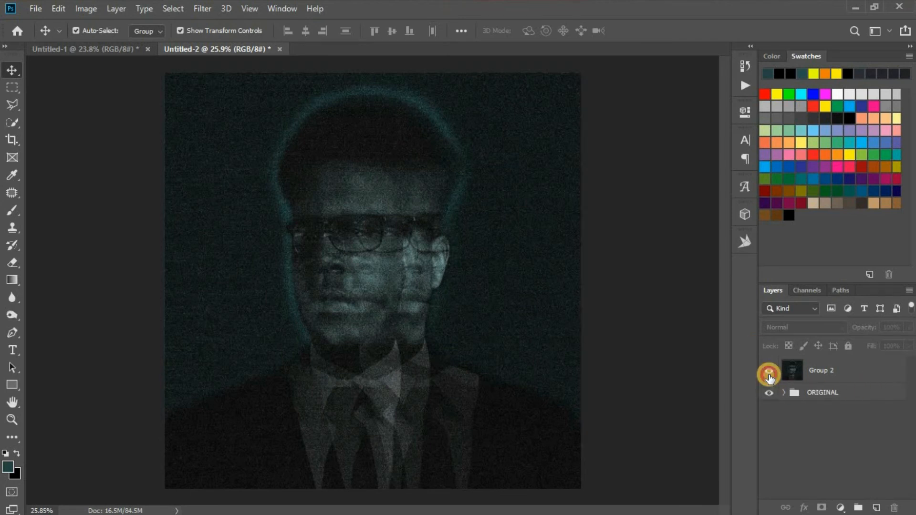
pyautogui.click(769, 372)
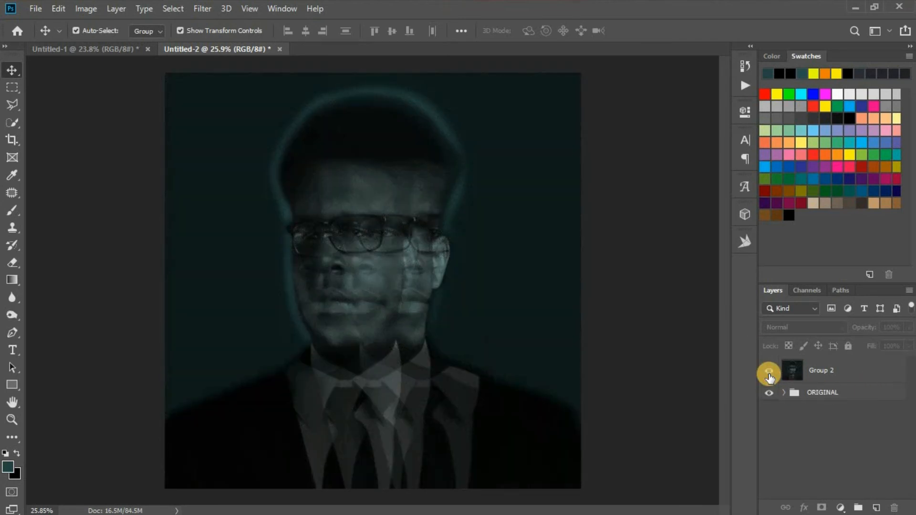
pyautogui.click(769, 372)
pyautogui.click(769, 373)
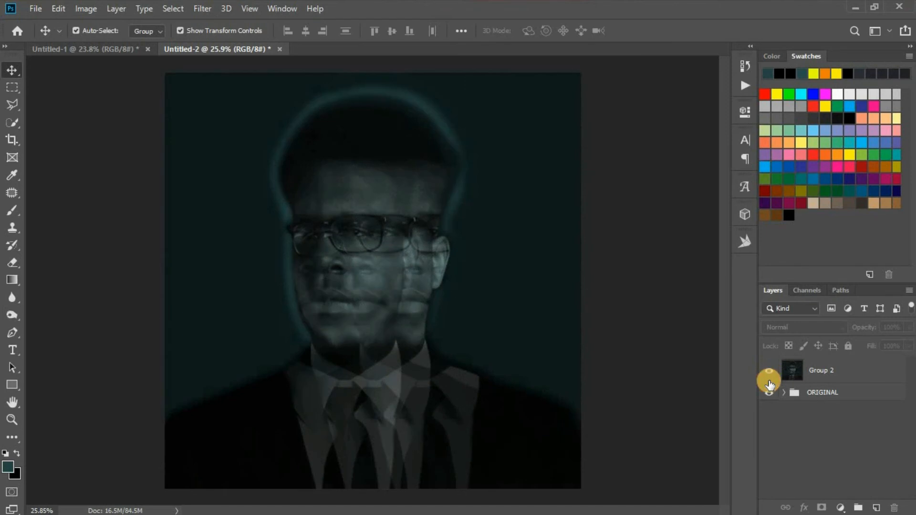
pyautogui.click(777, 392)
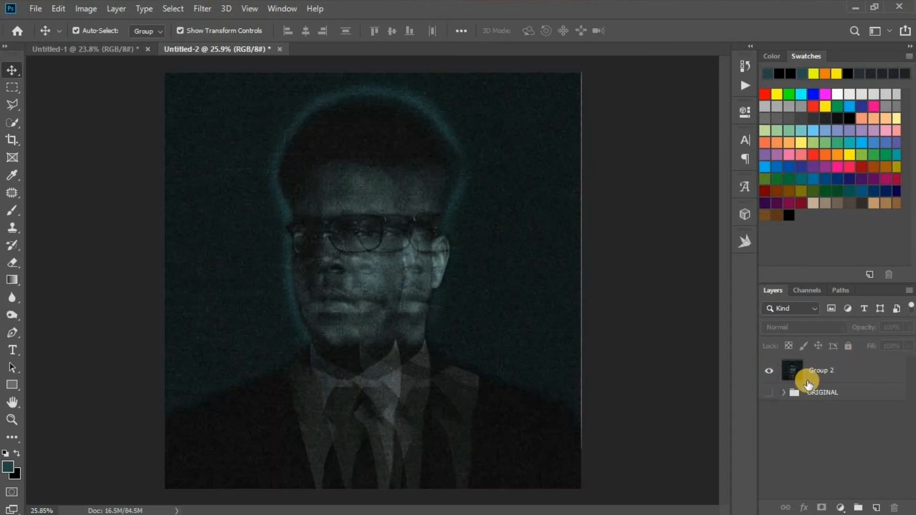
# - Rename the filtered Group 2 layer to COVER ART
pyautogui.click(808, 374)
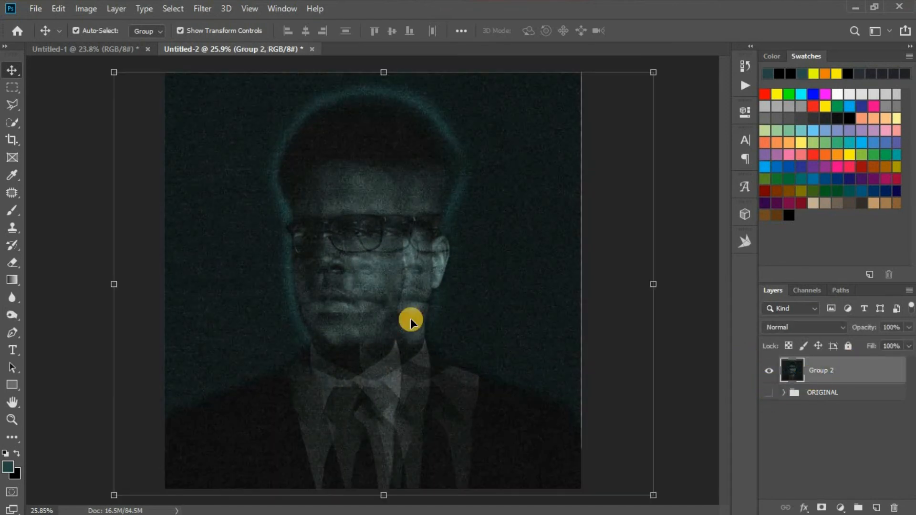
pyautogui.rightClick(824, 373)
pyautogui.click(827, 375)
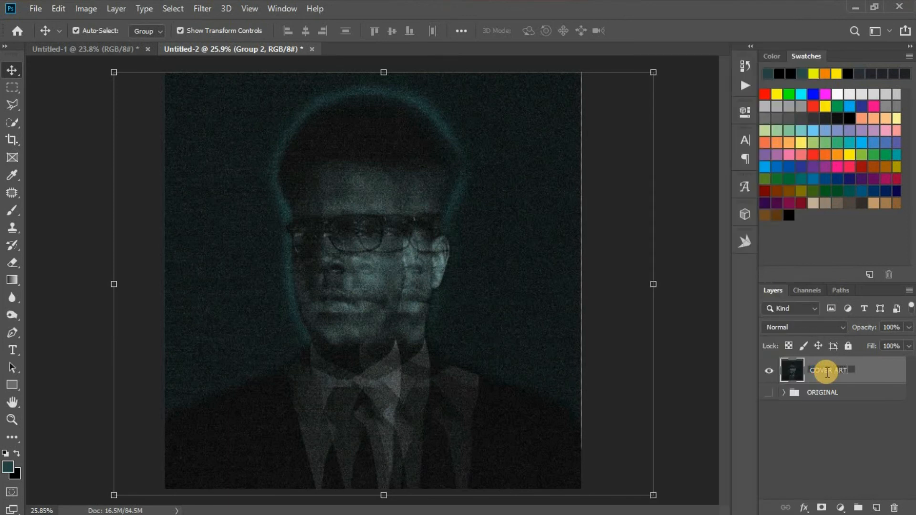
pyautogui.press('Return')
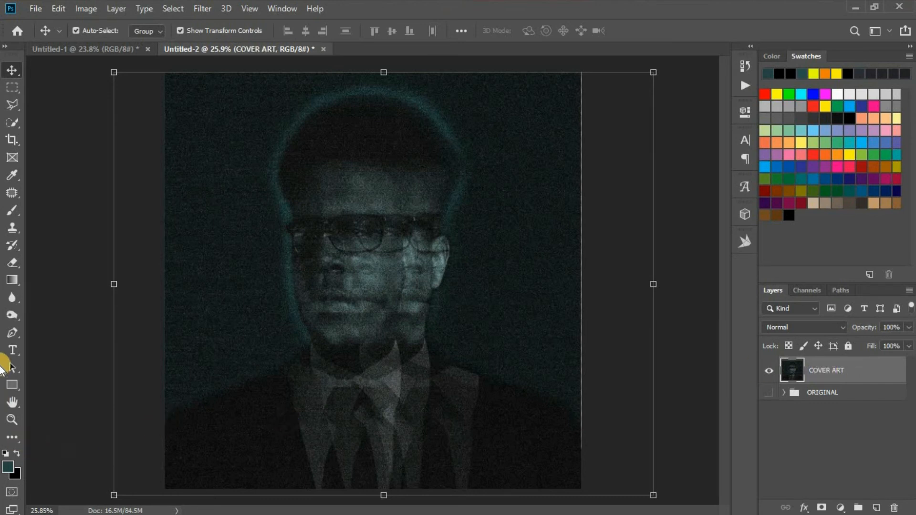
# - Add a text layer reading "TEEN TITANS" in Nexa Bold over the lower-right area of the cover
pyautogui.click(14, 349)
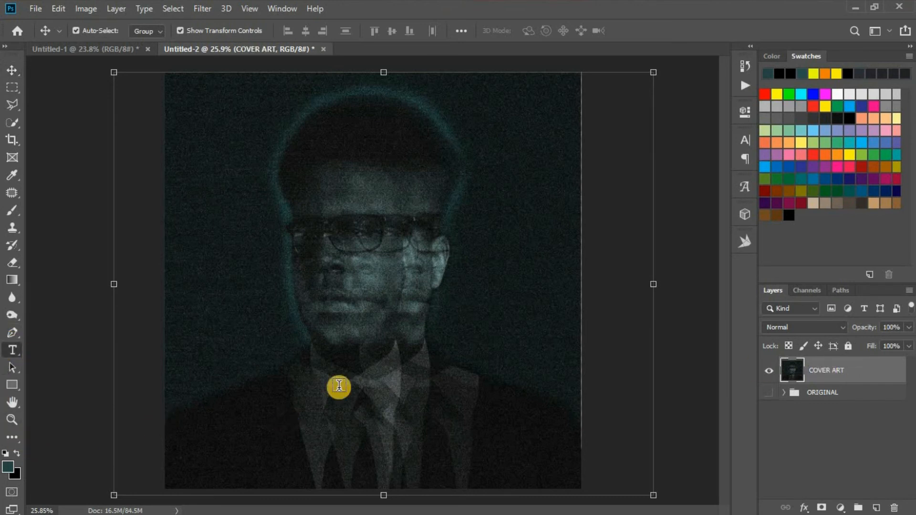
pyautogui.click(461, 452)
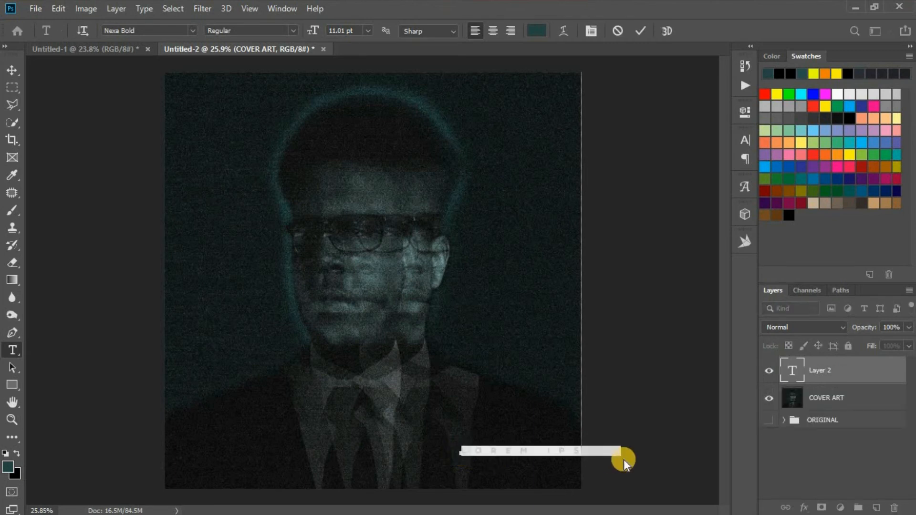
pyautogui.write('TEEN')
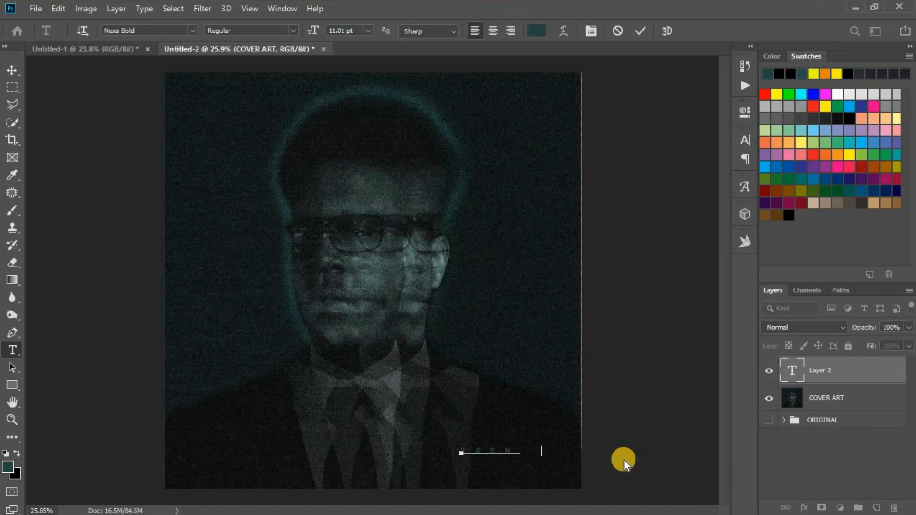
pyautogui.write(' TITANS')
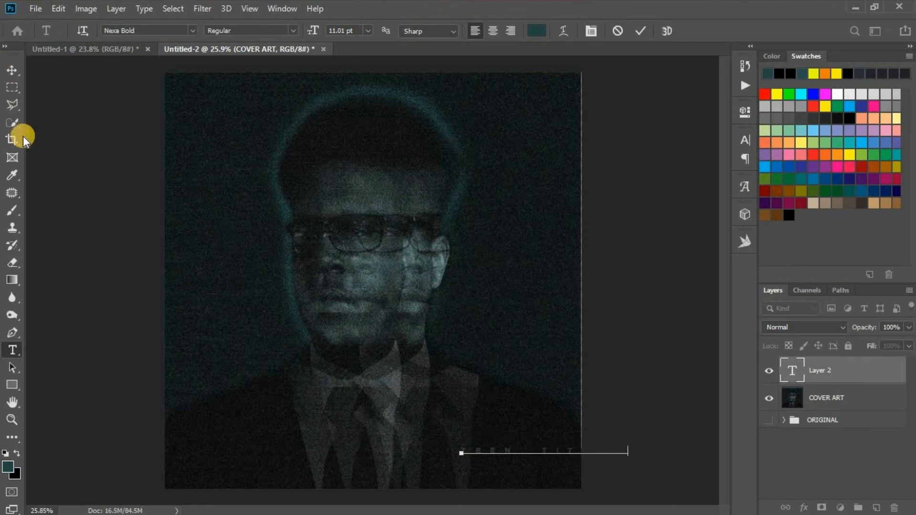
# - Set the color of the whole TEEN TITANS text to white (ffffff)
pyautogui.hotkey('ctrl', 'a')
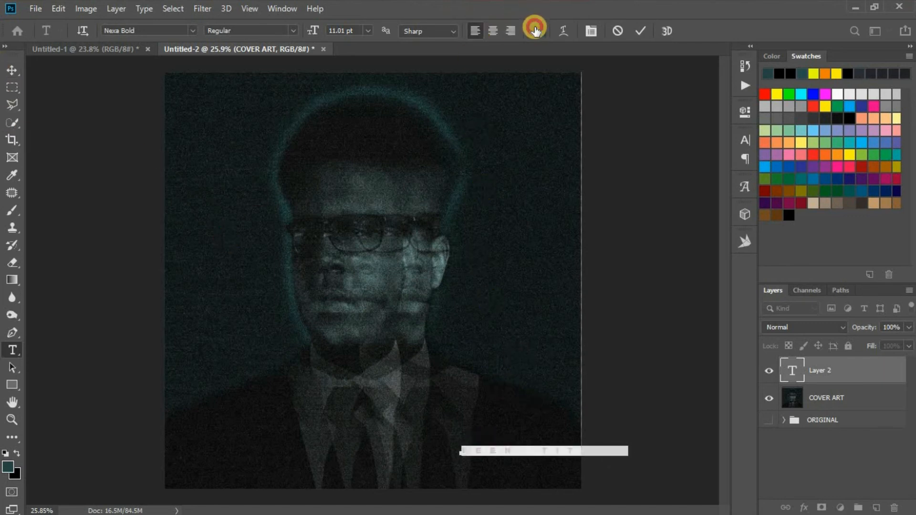
pyautogui.click(534, 30)
pyautogui.write('ffffff')
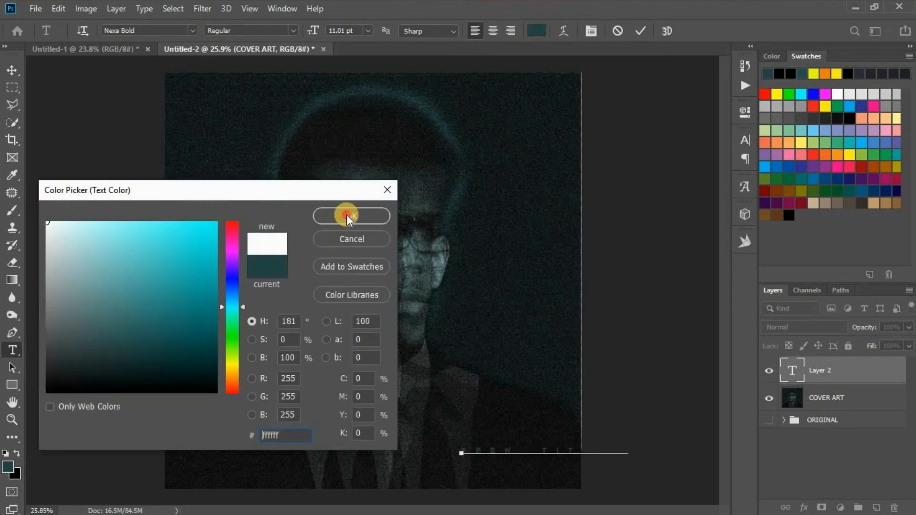
pyautogui.click(347, 217)
# - Enlarge the TEEN TITANS title to about 23 pt and place it across the top of the cover above the head
pyautogui.click(12, 70)
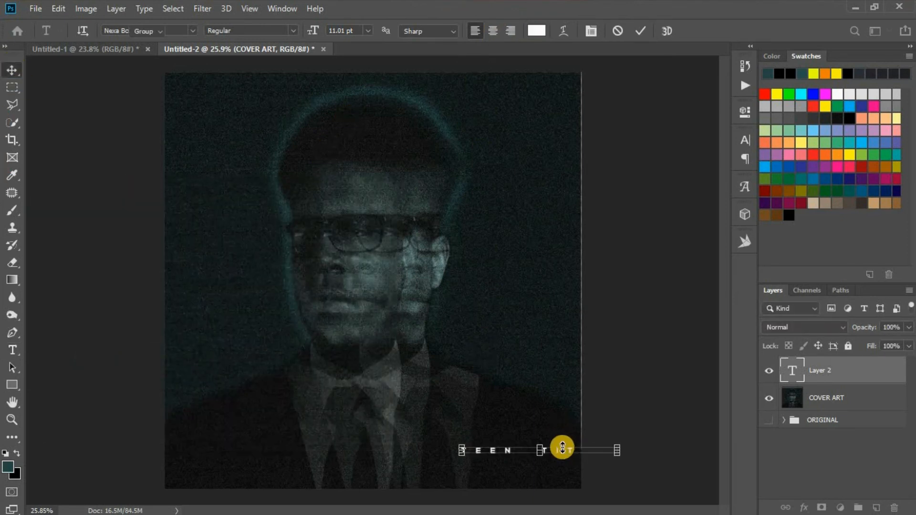
pyautogui.moveTo(558, 451); pyautogui.dragTo(404, 106)
pyautogui.press('Return')
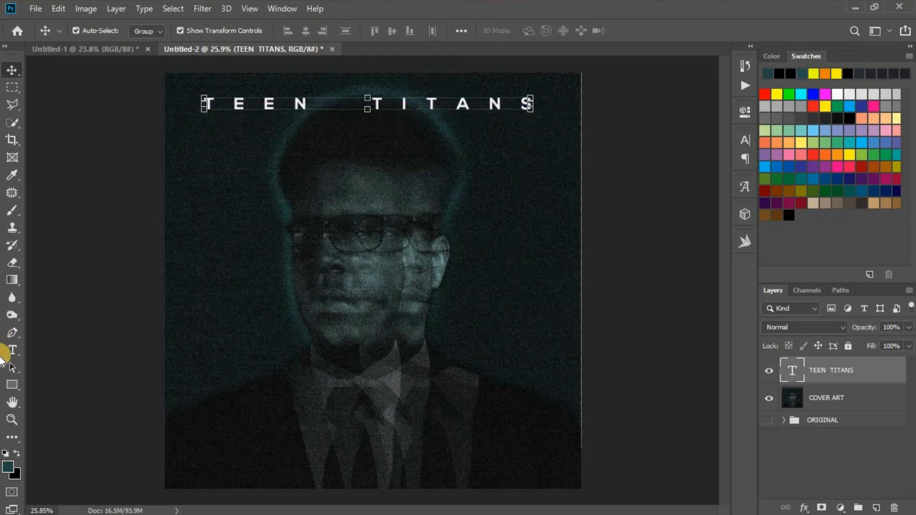
# - Add a text layer reading "JUST GO." near the cover's lower-right corner and set its tracking to 0
pyautogui.click(13, 350)
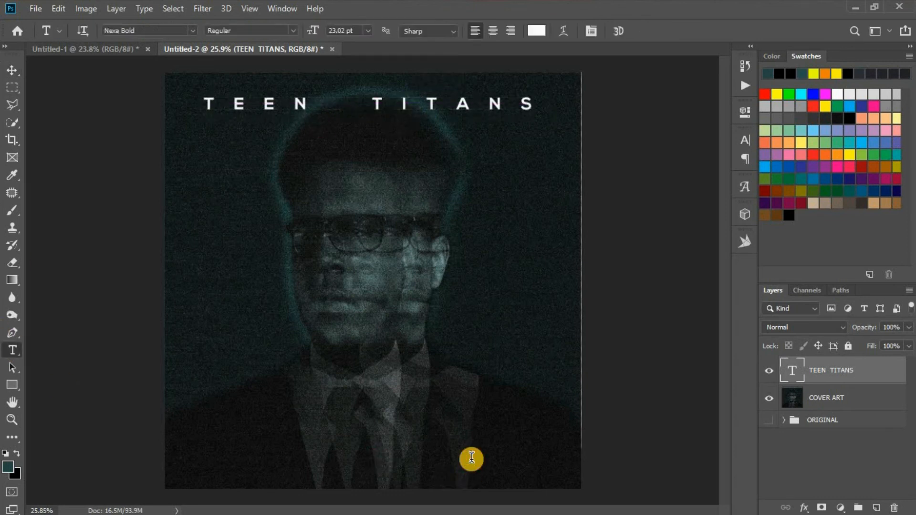
pyautogui.click(471, 458)
pyautogui.write('pu')
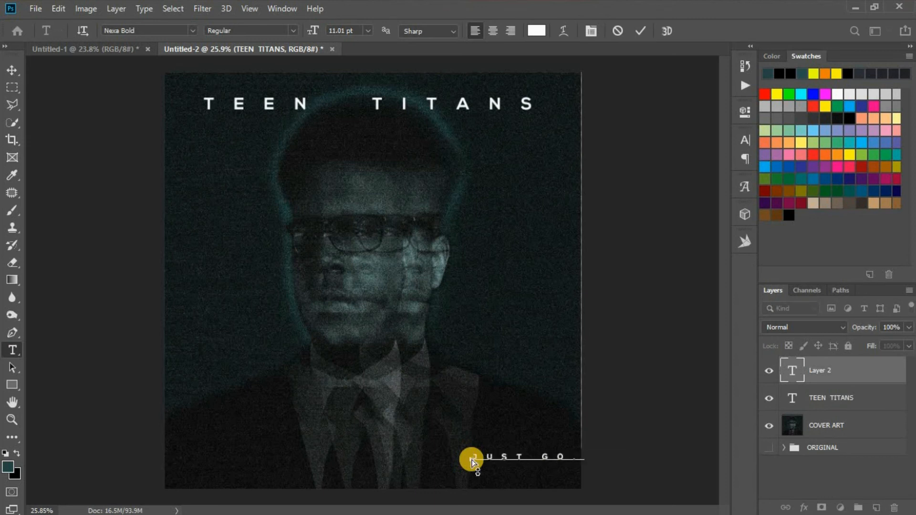
pyautogui.hotkey('ctrl', 'a')
pyautogui.click(749, 133)
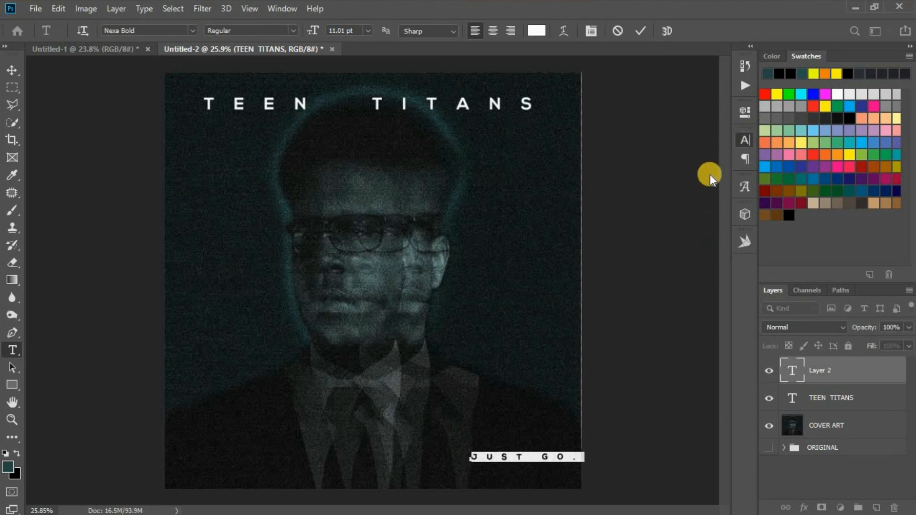
pyautogui.moveTo(675, 178); pyautogui.dragTo(629, 192)
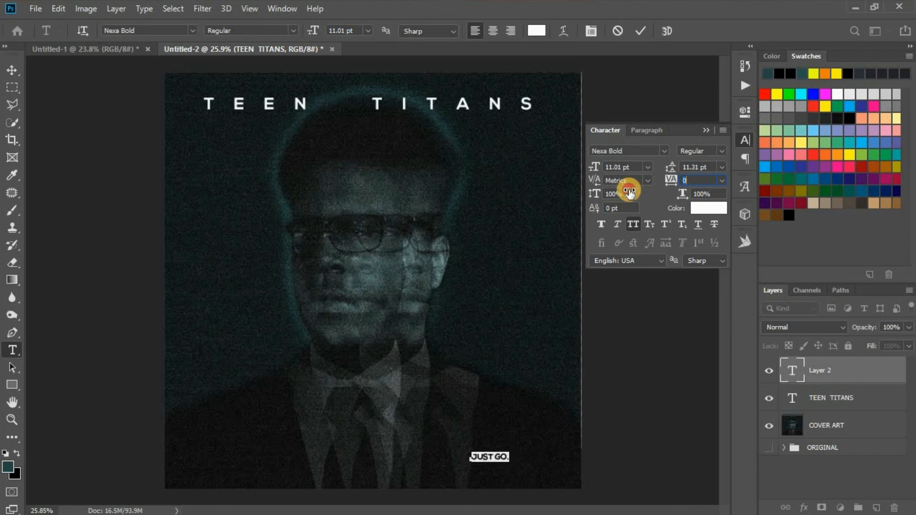
pyautogui.click(156, 31)
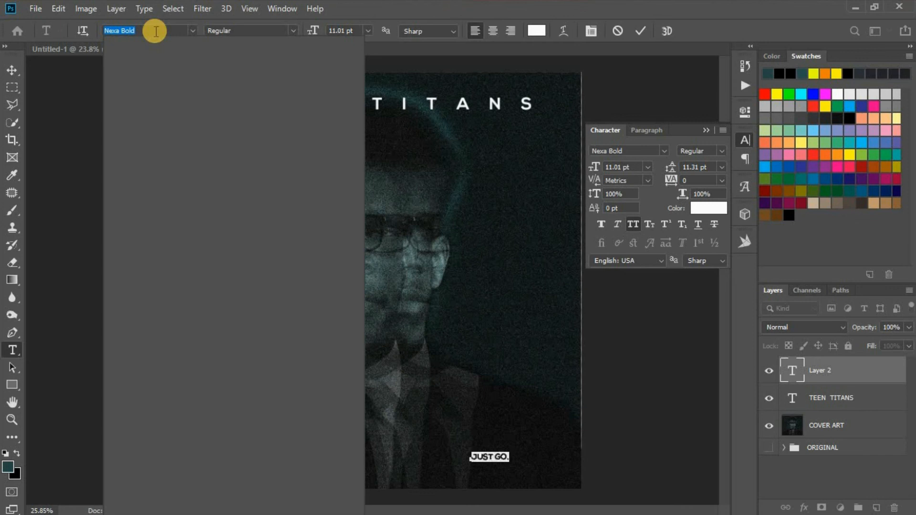
pyautogui.write('alter')
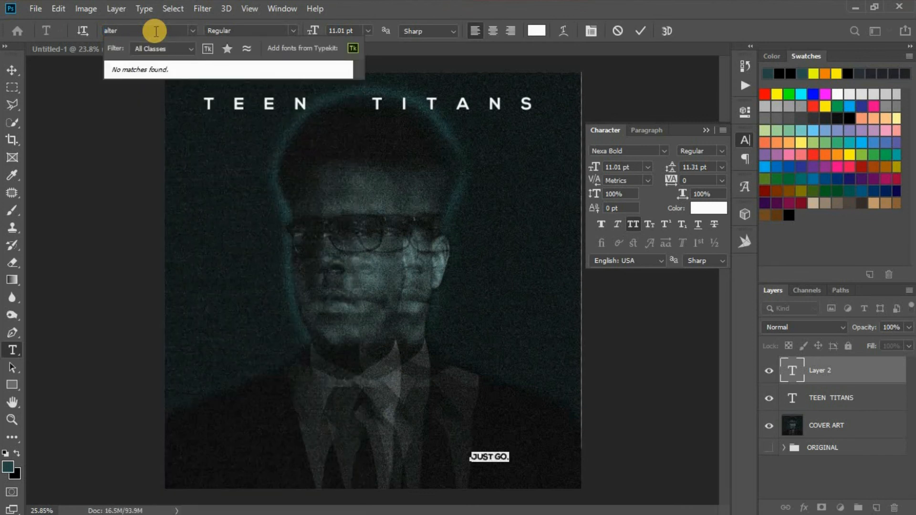
pyautogui.moveTo(155, 31); pyautogui.dragTo(81, 30)
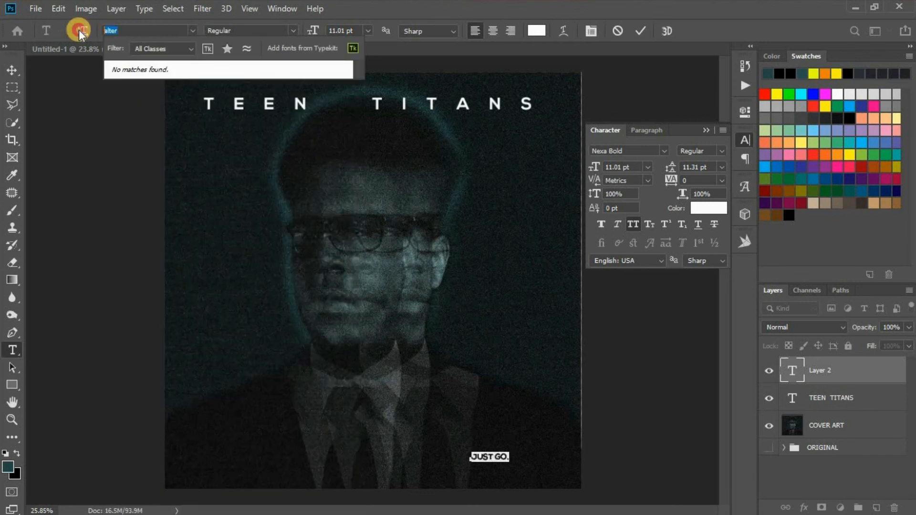
pyautogui.click(12, 70)
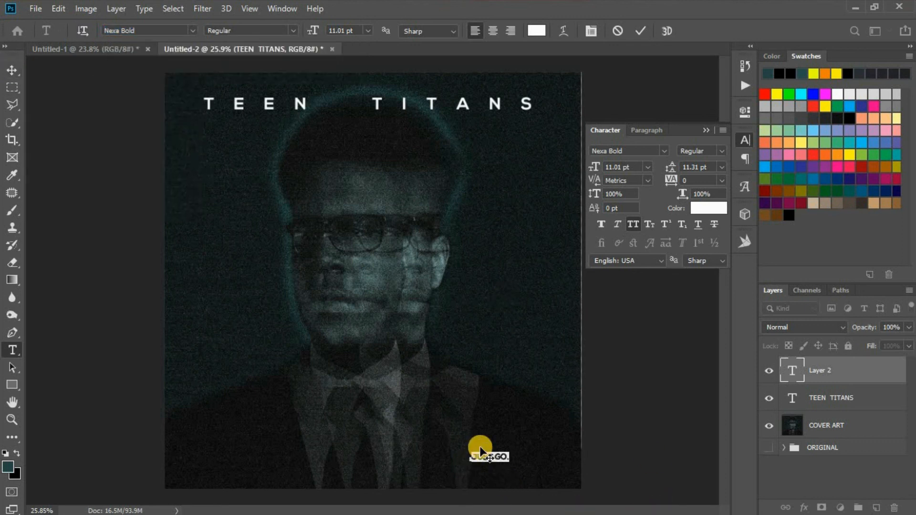
# - Scale the JUST GO. text to about 427% and position it in the lower-right corner of the cover
pyautogui.click(11, 69)
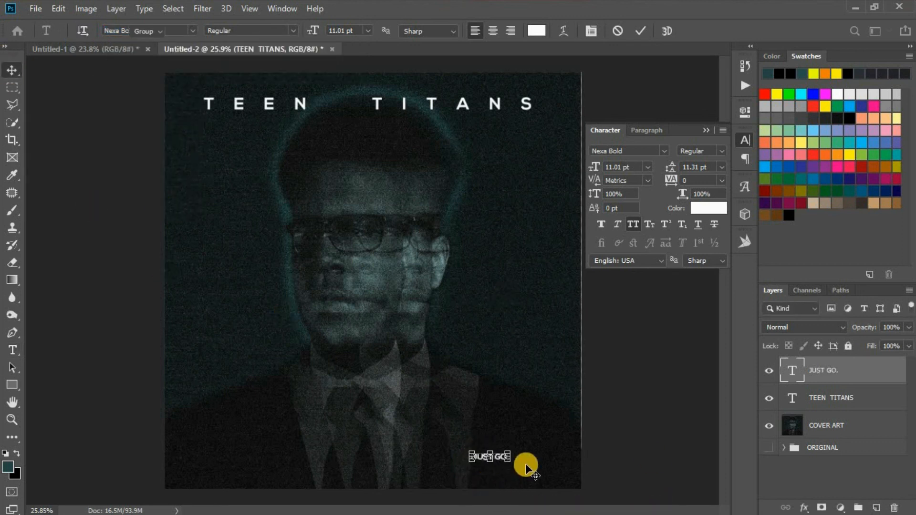
pyautogui.hotkey('ctrl', 't')
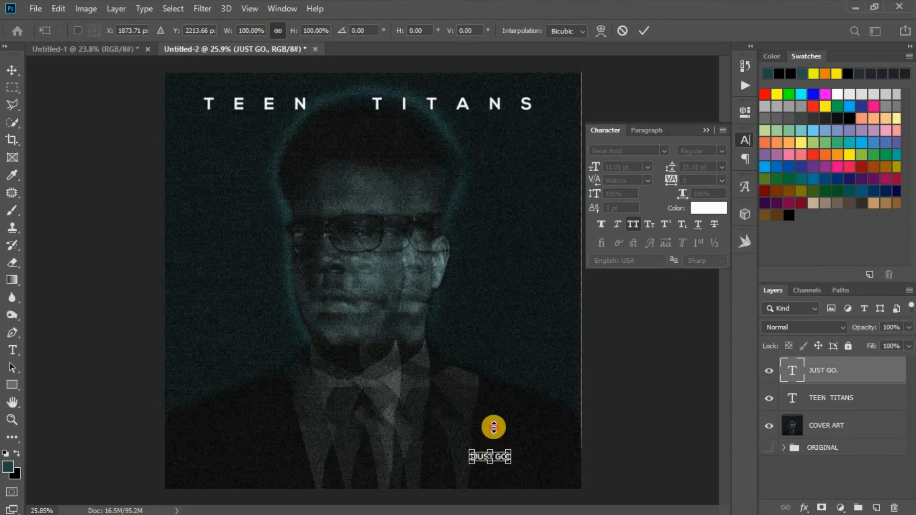
pyautogui.moveTo(493, 427); pyautogui.dragTo(513, 459)
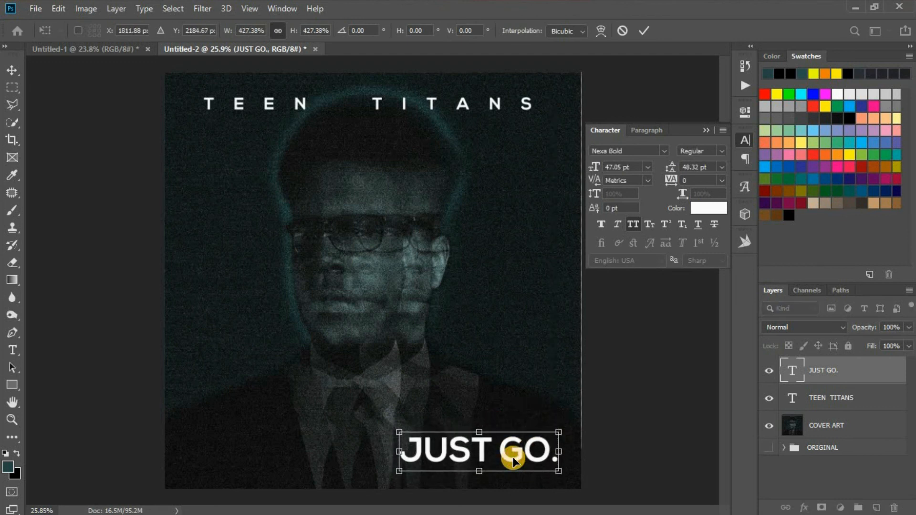
pyautogui.press('Return')
# - Recolor the whole JUST GO. text to a bright, fully saturated yellow
pyautogui.doubleClick(517, 456)
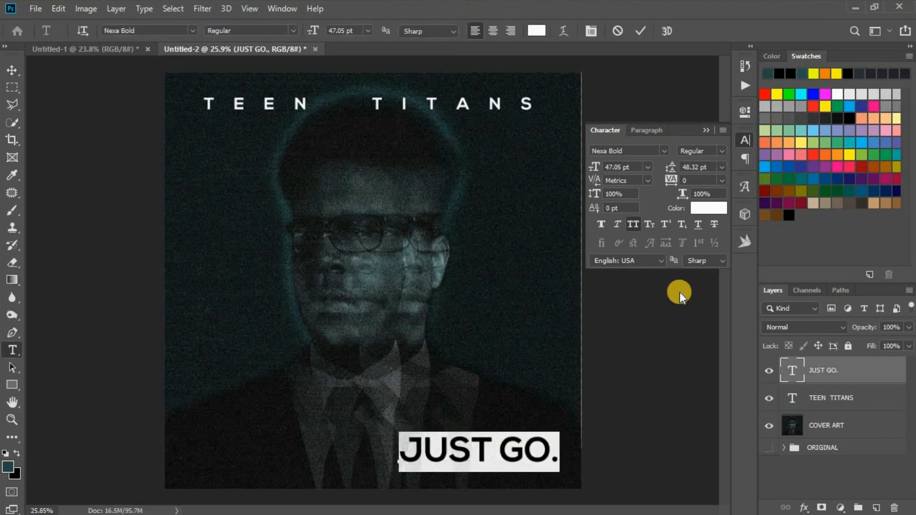
pyautogui.click(705, 209)
pyautogui.moveTo(233, 368)
pyautogui.mouseDown()
pyautogui.moveTo(233, 360)
pyautogui.moveTo(232, 368)
pyautogui.mouseUp()
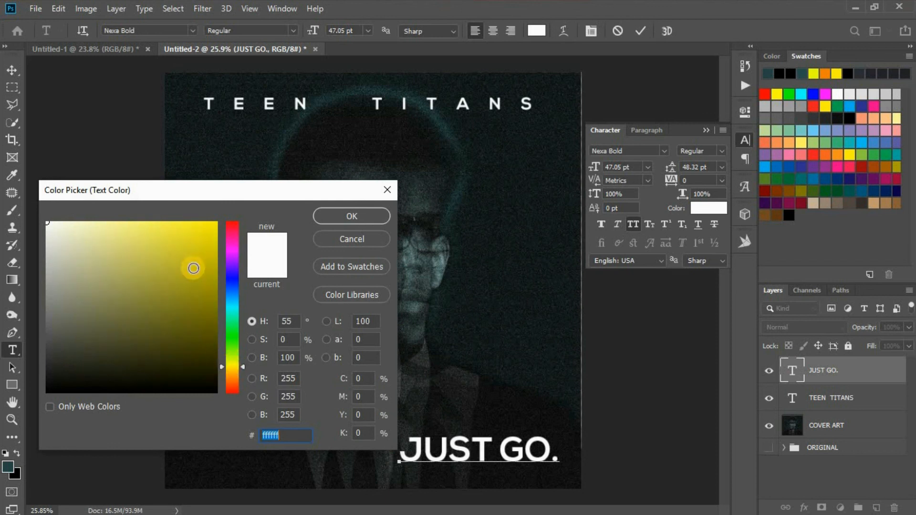
pyautogui.click(216, 250)
pyautogui.click(212, 230)
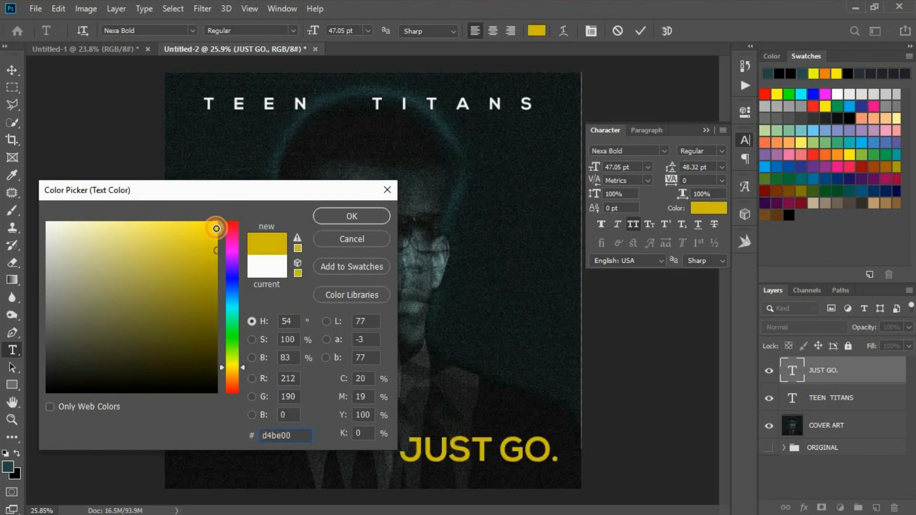
pyautogui.click(335, 217)
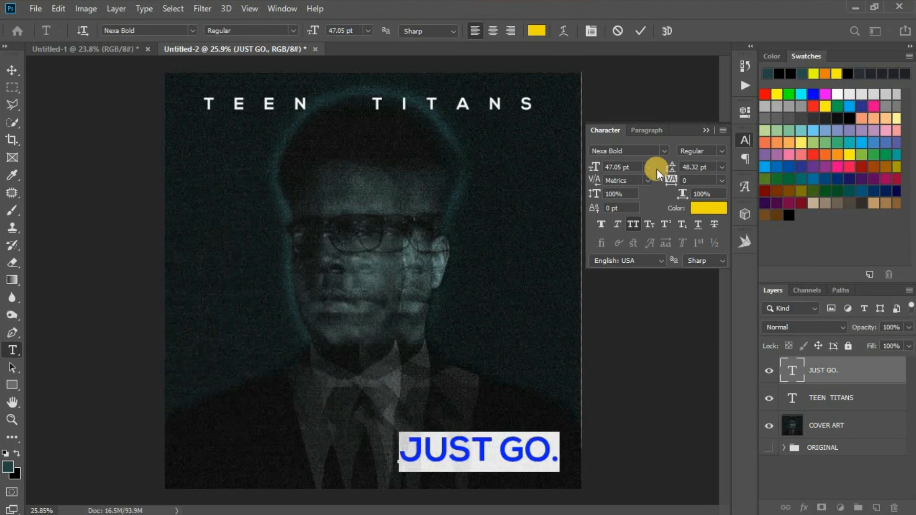
# - Set the JUST GO. text's tracking to -140 and shift it slightly right and up in the cover's lower-right corner
pyautogui.moveTo(659, 175); pyautogui.dragTo(670, 181)
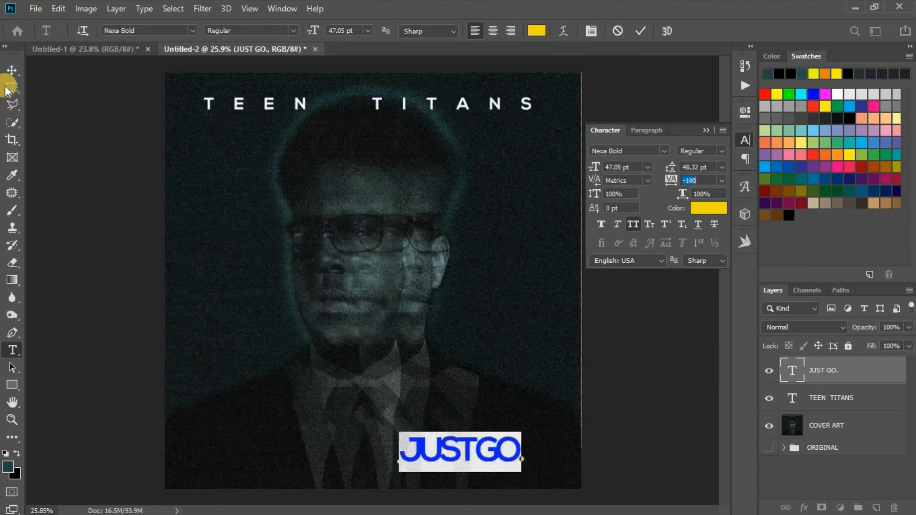
pyautogui.click(12, 69)
pyautogui.moveTo(501, 453); pyautogui.dragTo(525, 442)
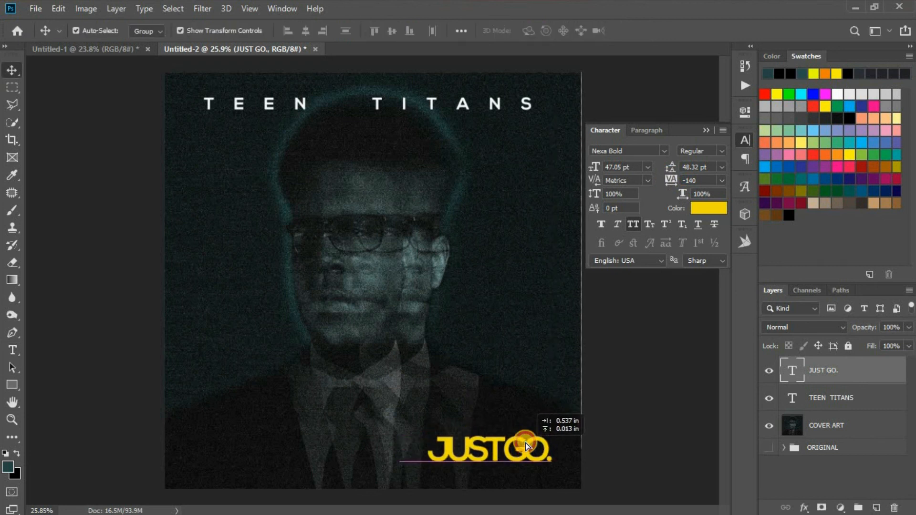
# - Deselect the layers and hide the panels to view the finished cover art on its own
pyautogui.click(625, 407)
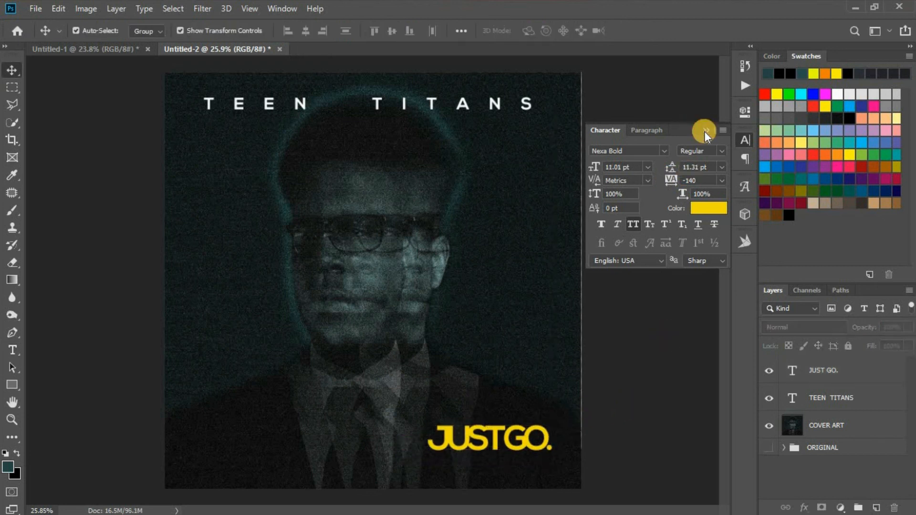
pyautogui.click(705, 130)
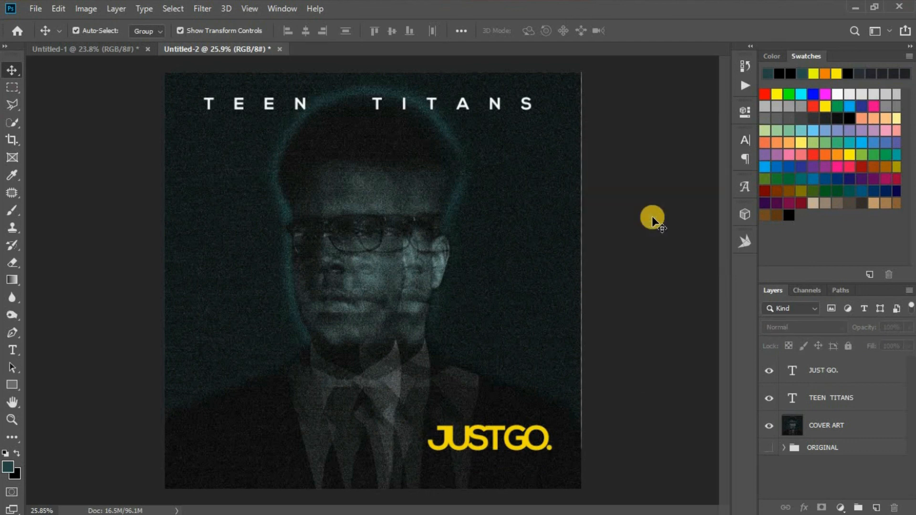
pyautogui.press('Tab')
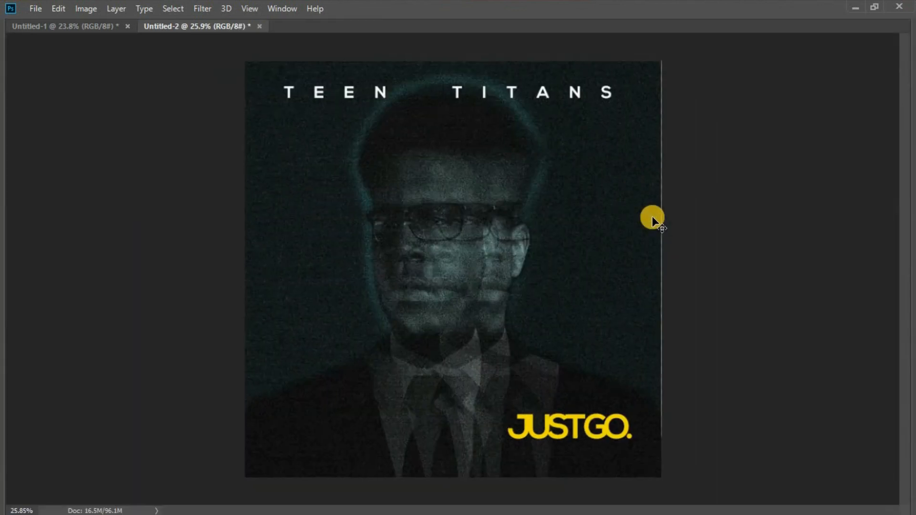